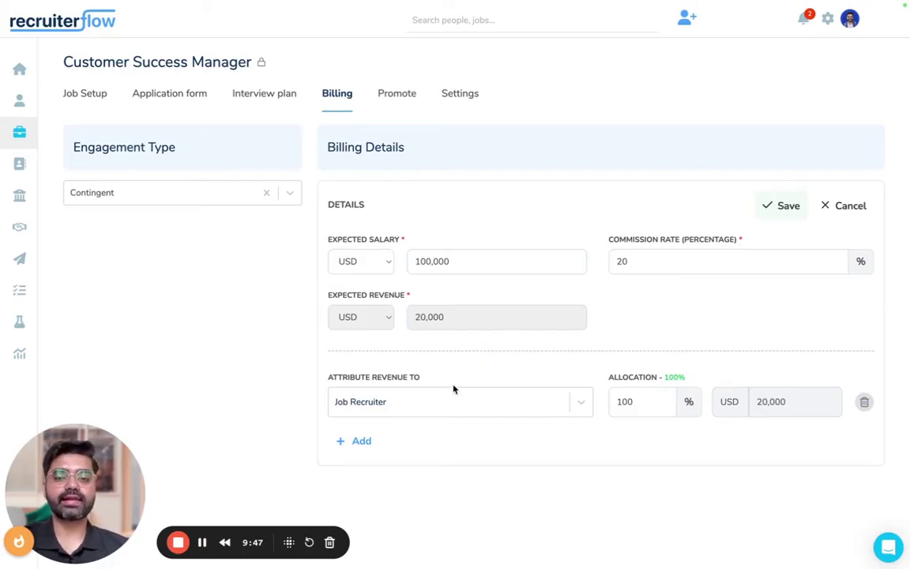
Step: Keep Job Recruiter as the first revenue beneficiary and add Lead Owner as the second
click(435, 400)
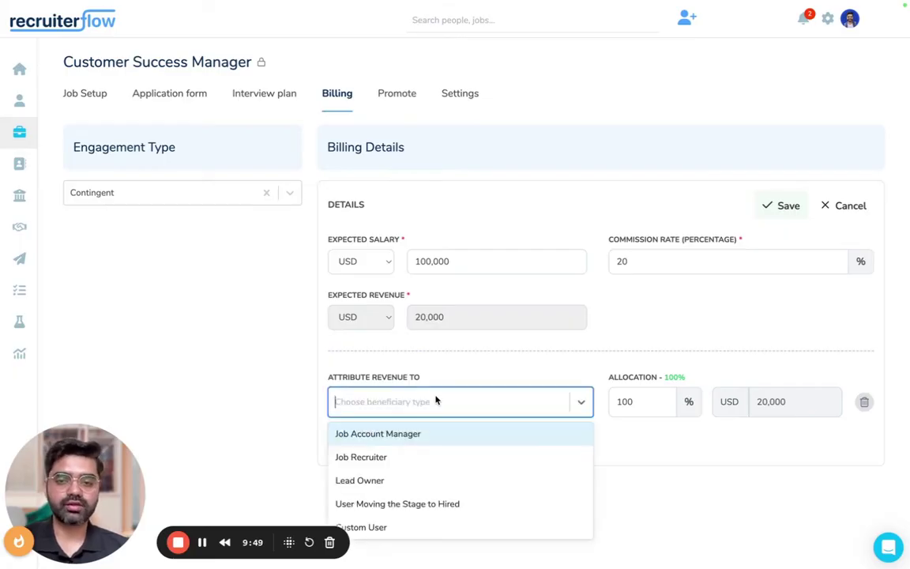
click(379, 457)
click(353, 440)
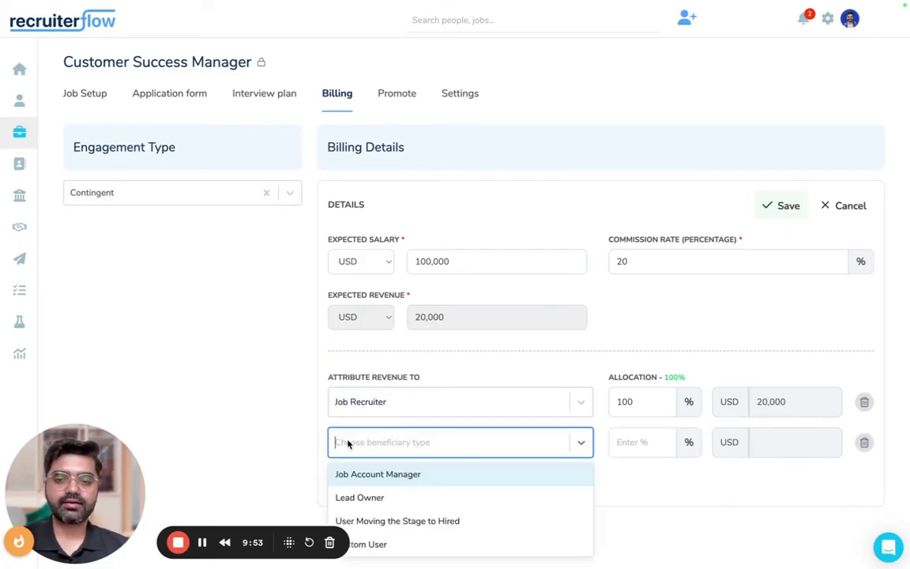
click(387, 496)
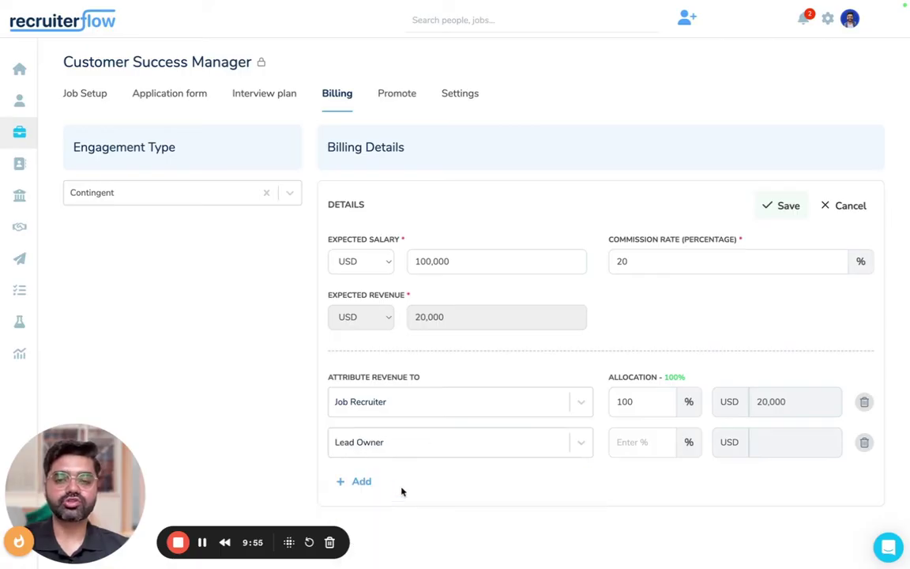
Step: Set the Job Recruiter and Lead Owner allocations to 50% each and save the billing details
double_click(631, 403)
text(50)
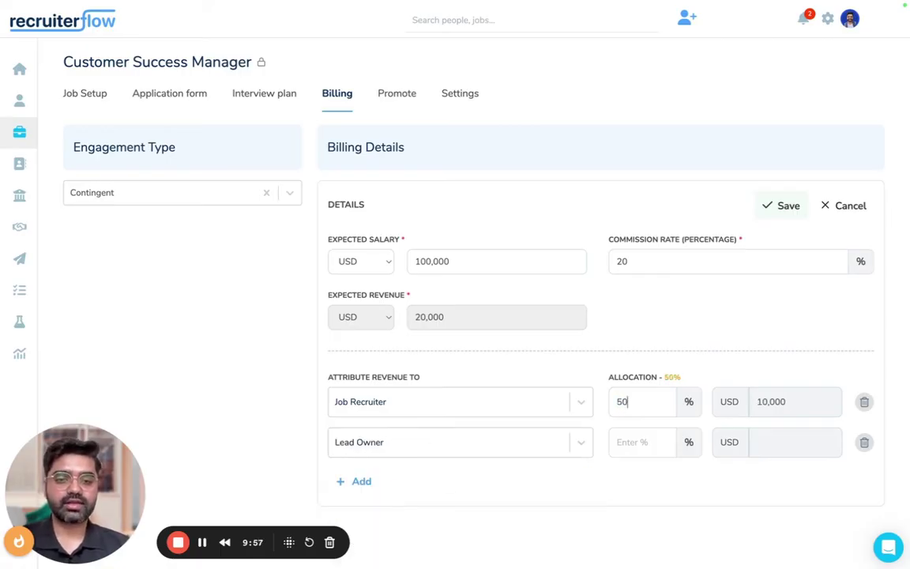
click(643, 451)
text(50)
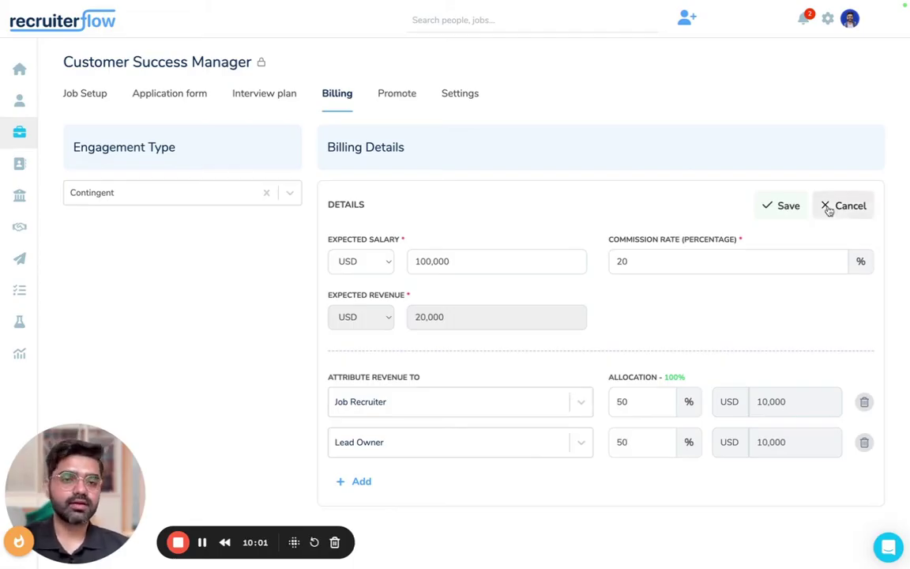
click(786, 207)
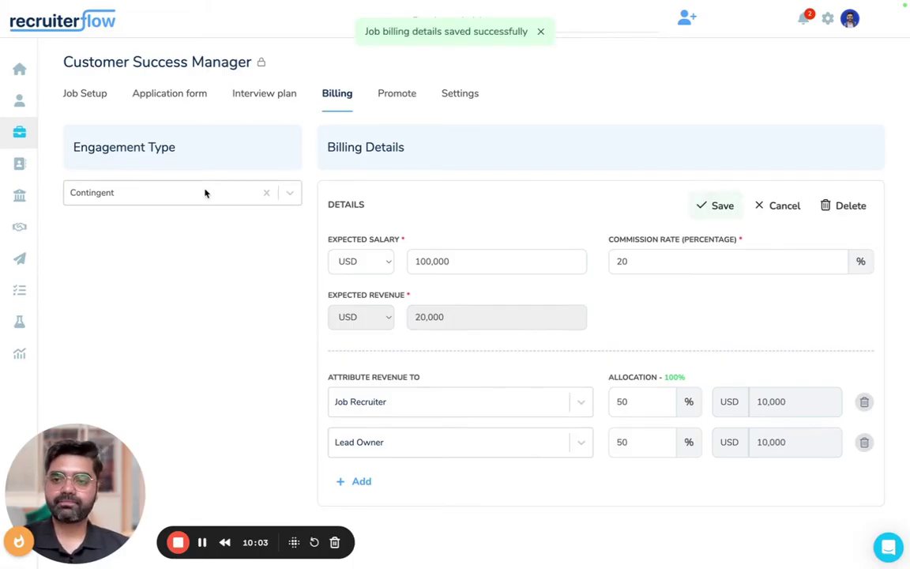
Step: Change the job's engagement type to Retained, confirming the change with the keyword RETAINED
click(205, 193)
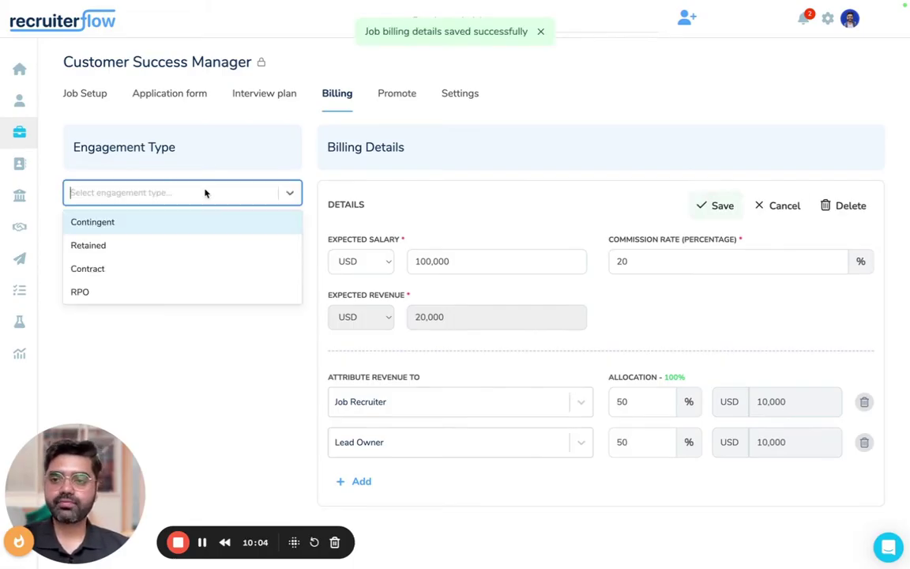
click(88, 245)
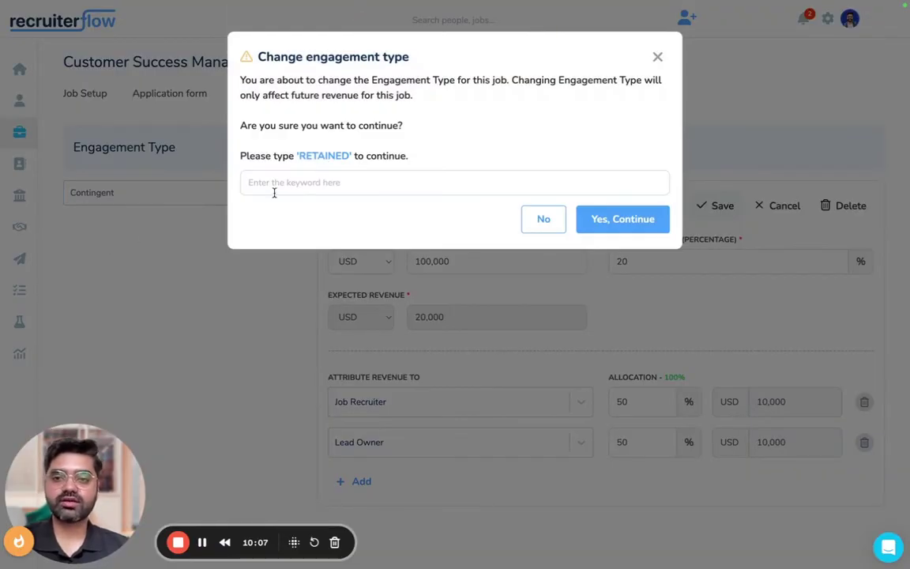
text(R)
text(TA)
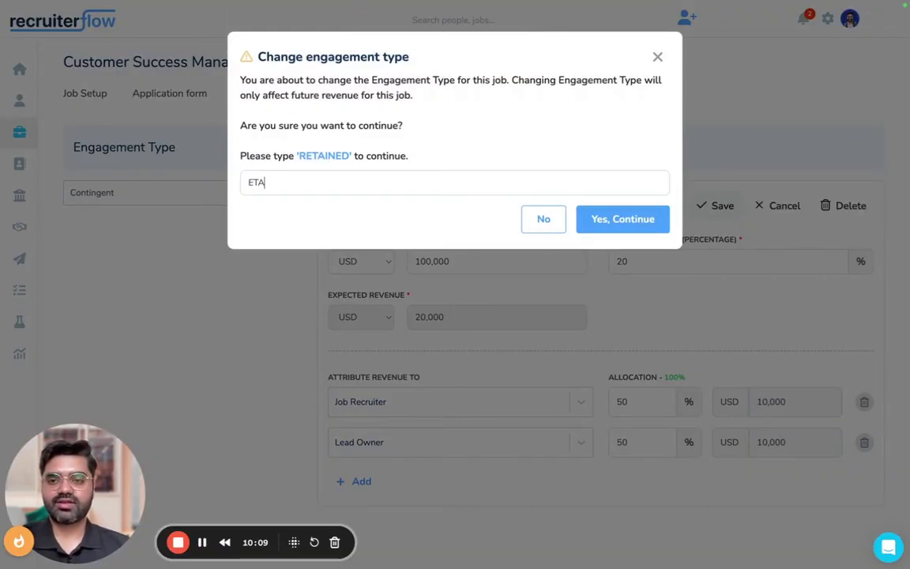
key(BackSpace)
key(BackSpace)
key(BackSpace)
text(RETAI)
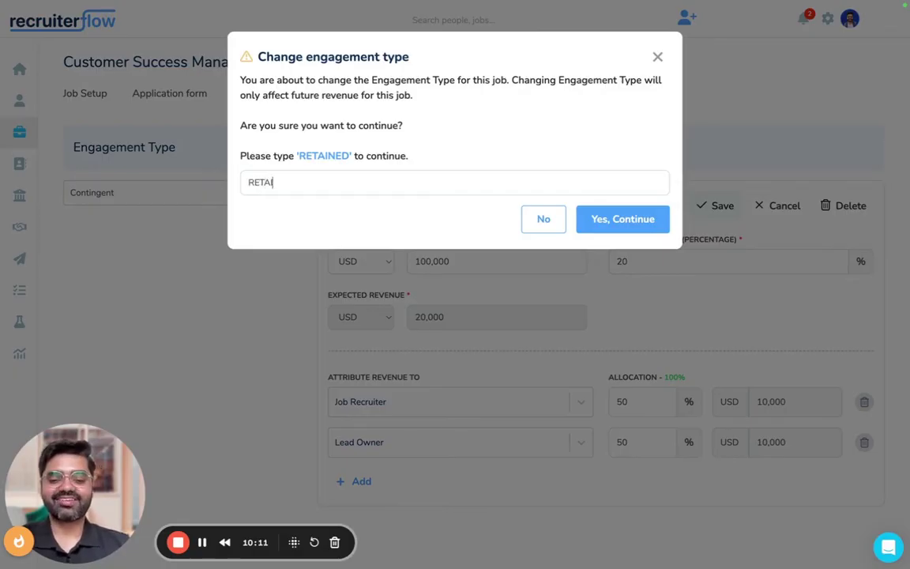
text(NED)
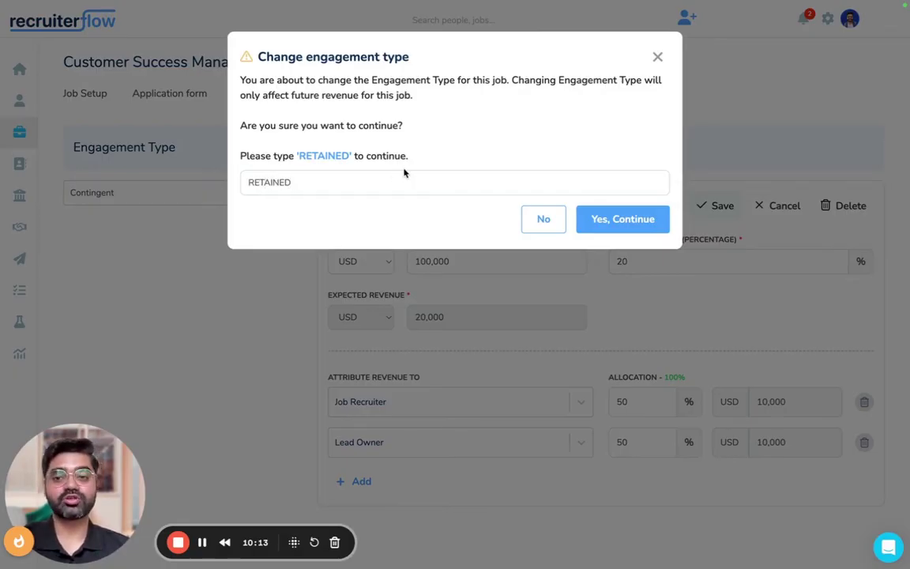
click(627, 219)
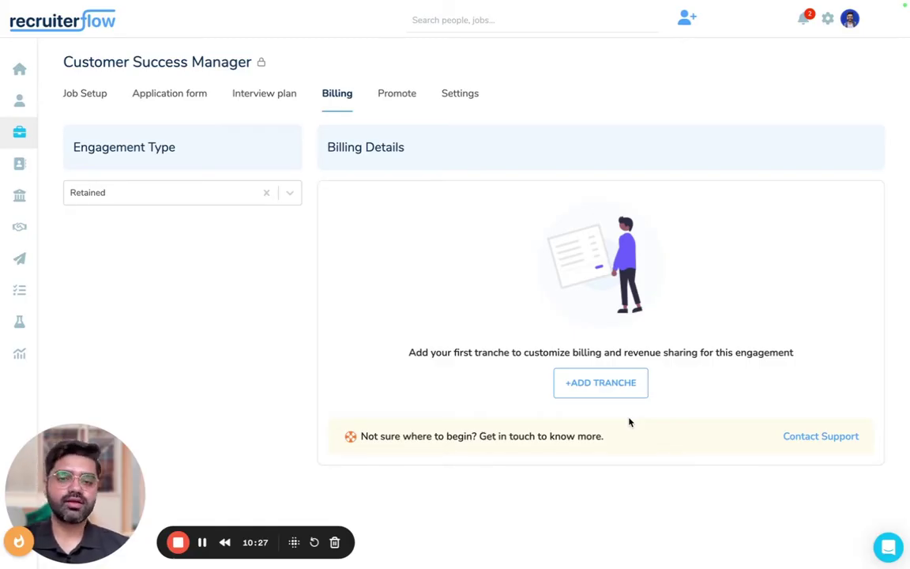
Step: Add and save a tranche for when the job is opened, with an amount of 5,000 USD attributed to Job Recruiter
click(610, 387)
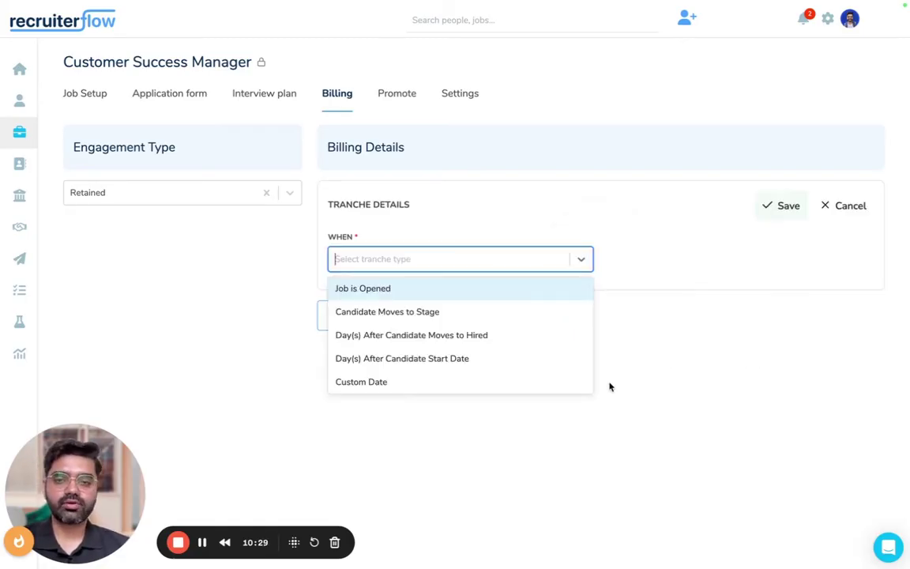
click(361, 290)
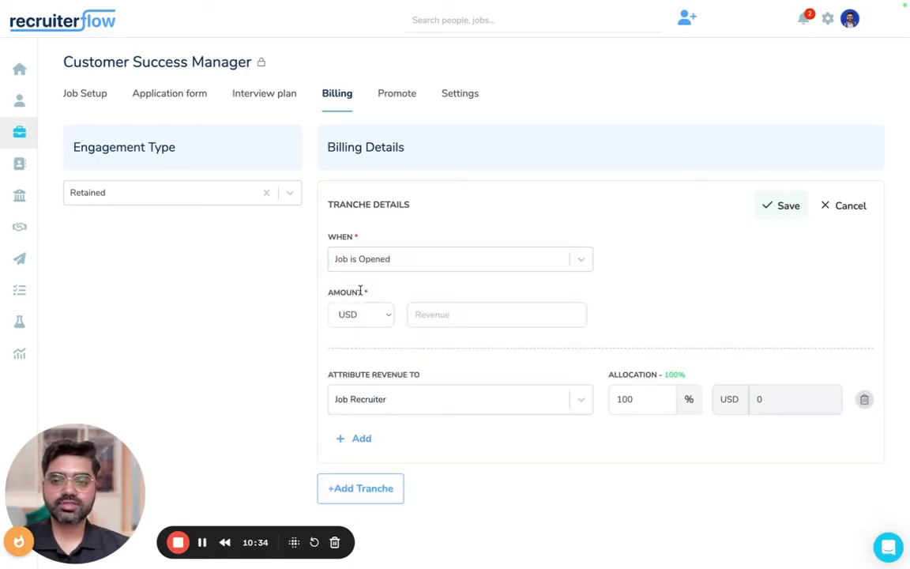
click(454, 317)
text(5000)
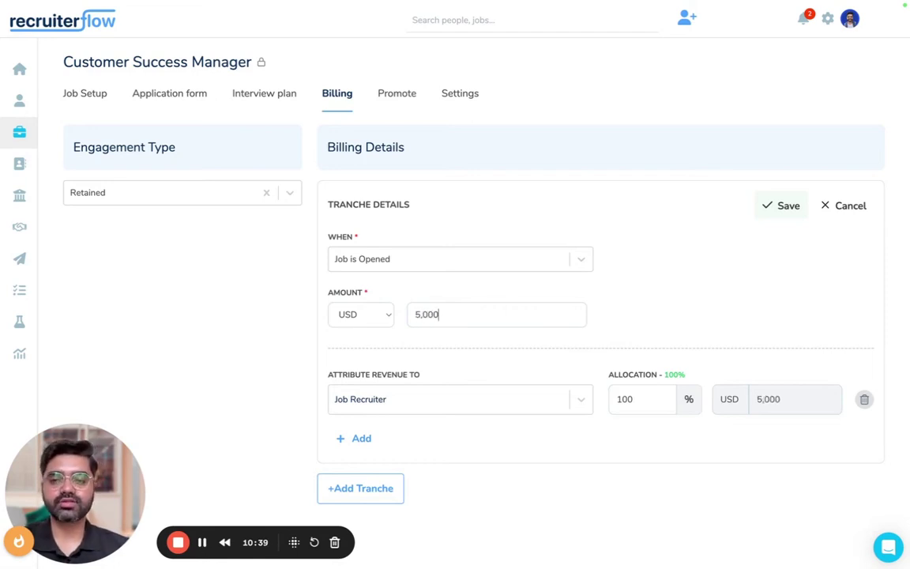
click(464, 401)
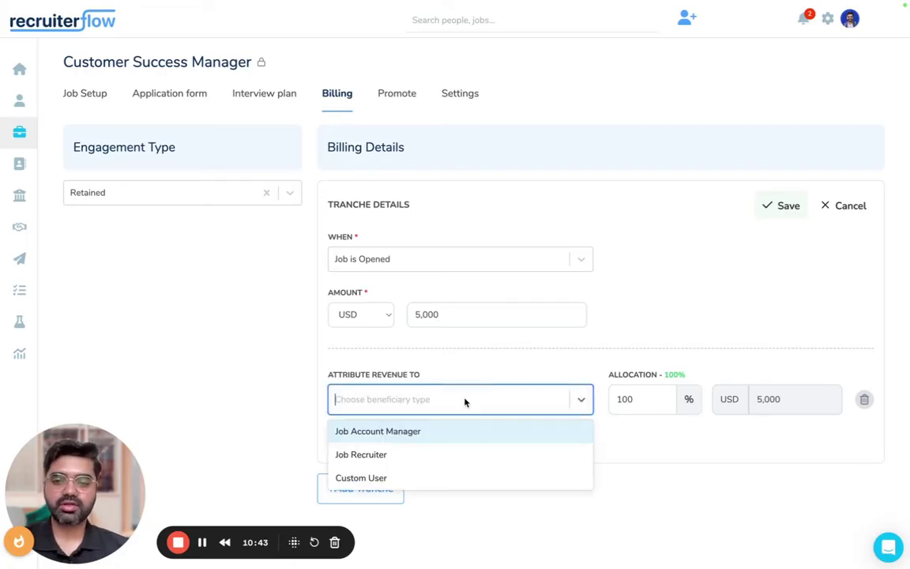
click(471, 454)
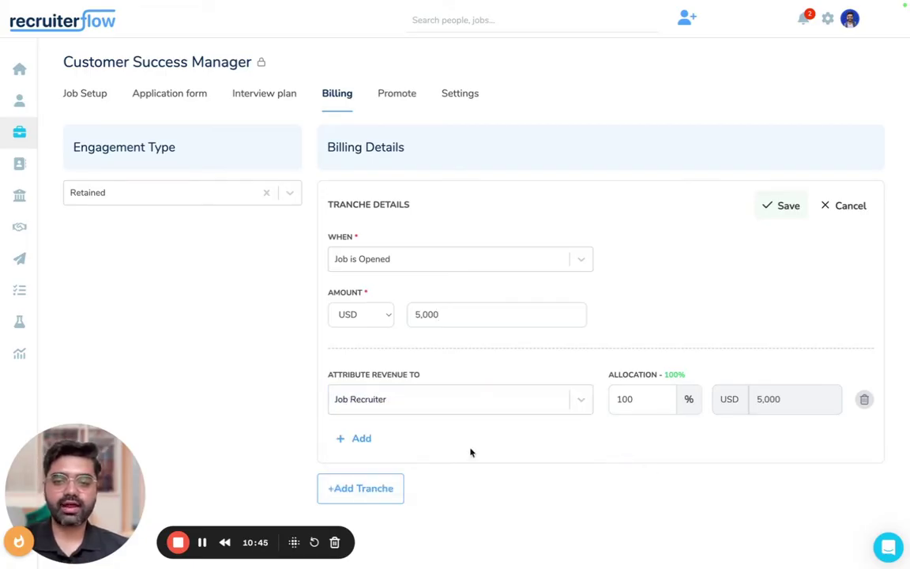
click(785, 209)
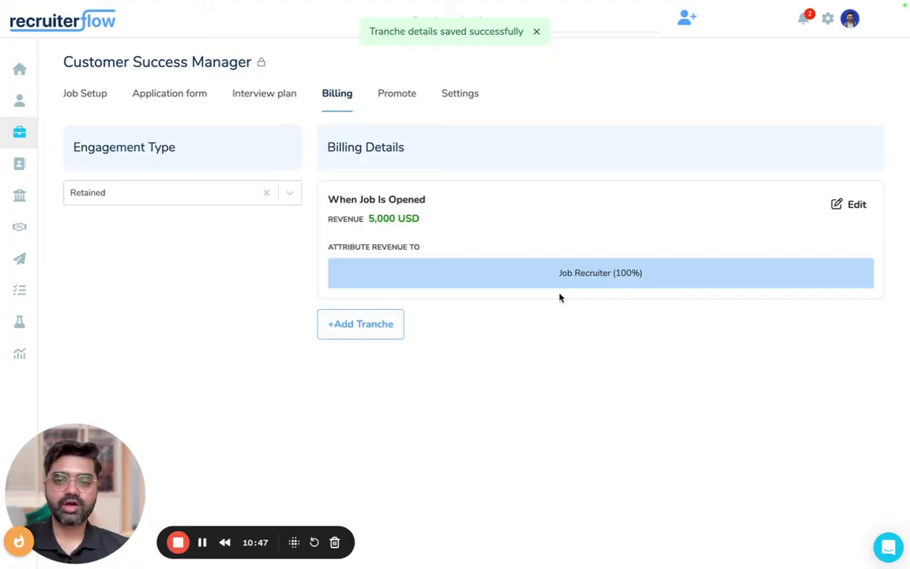
Step: Add a second tranche for when the candidate moves to the Company Submission stage, with an amount of 10,000 USD
click(381, 321)
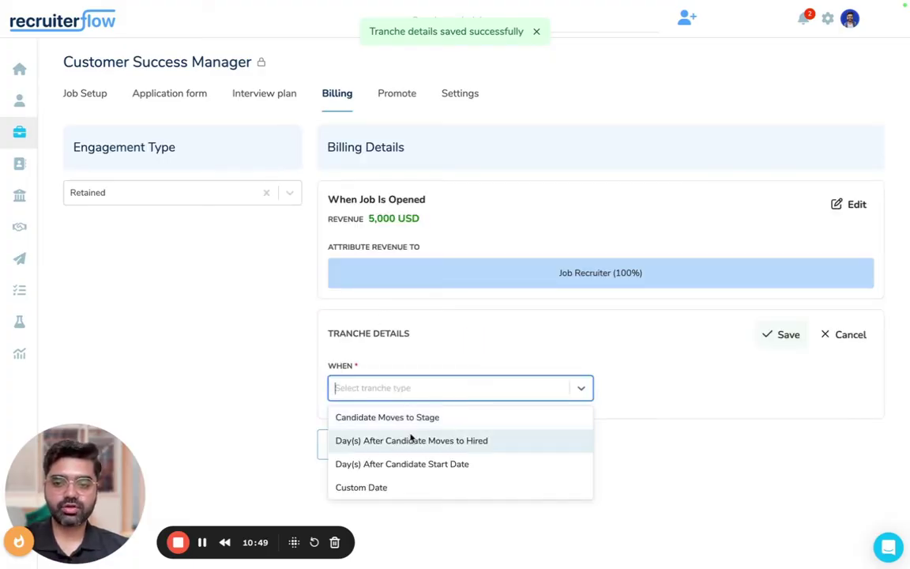
click(394, 417)
click(648, 389)
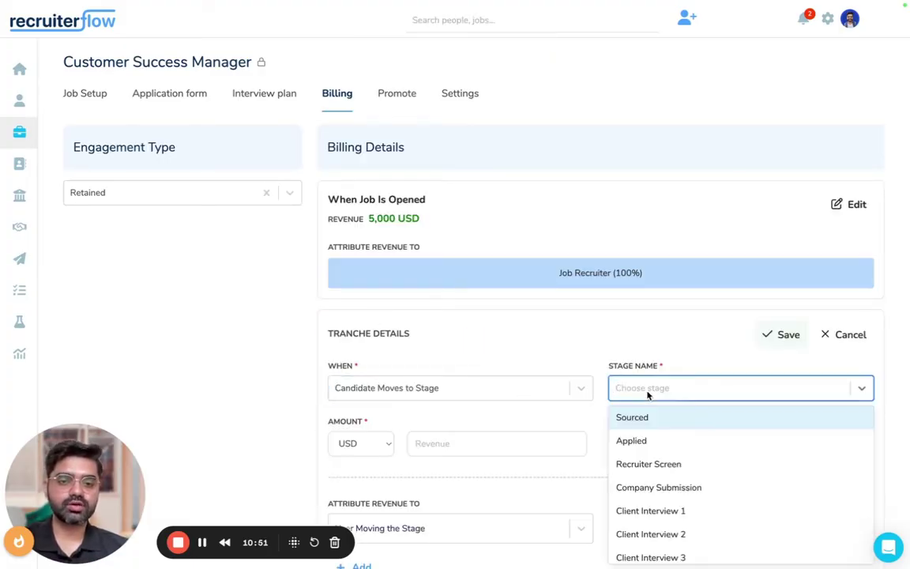
click(664, 488)
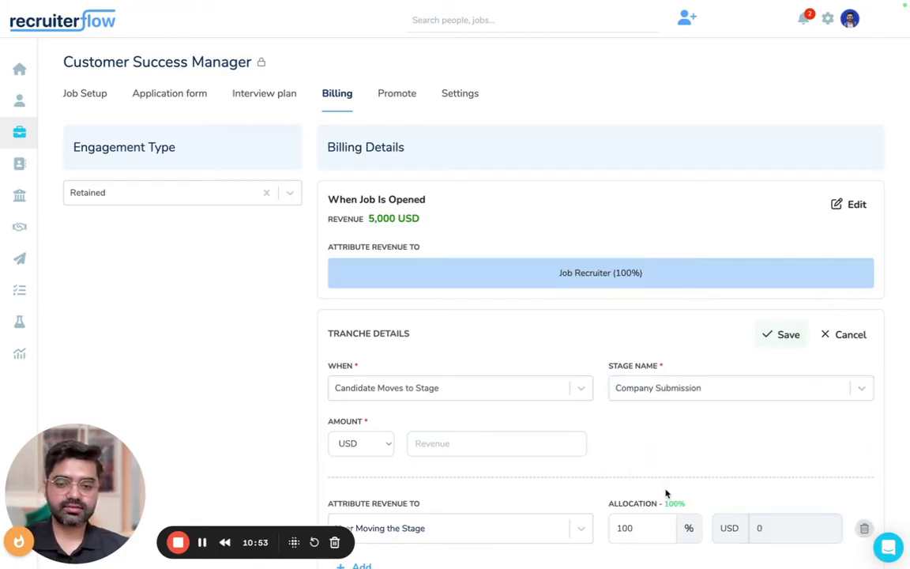
click(478, 443)
text(100000)
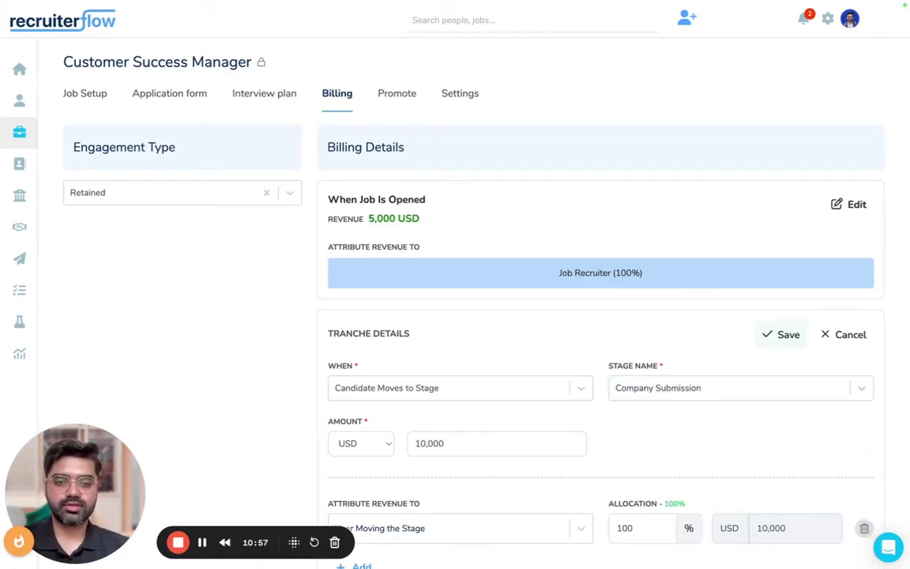
Step: Attribute the Company Submission tranche's revenue to User Moving the Stage and save the tranche
scroll(583, 430, down, 3)
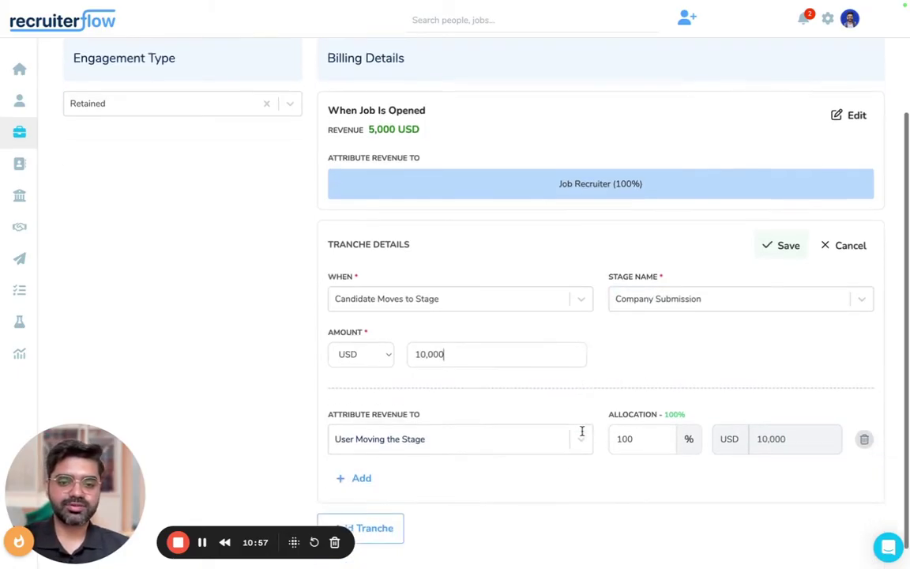
click(455, 415)
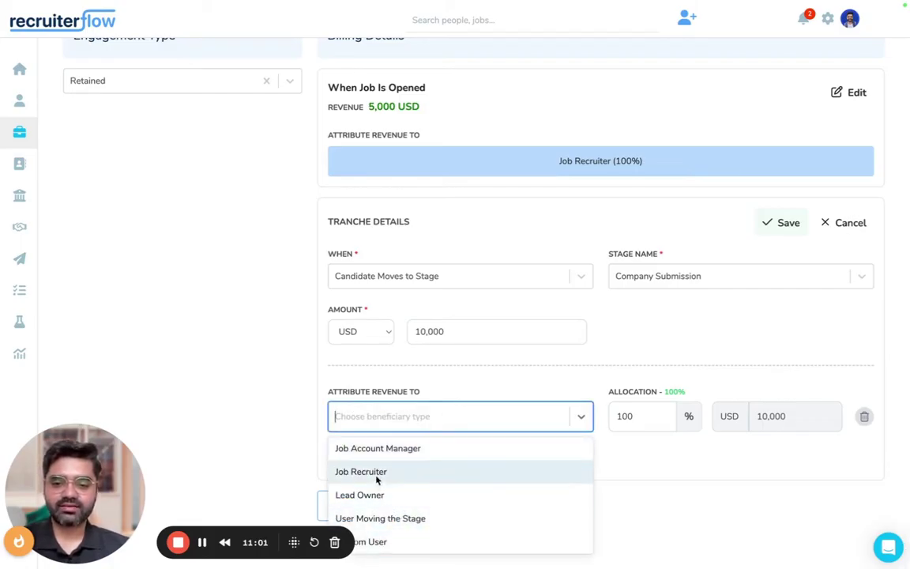
key(Down)
key(Down)
key(Down)
key(Return)
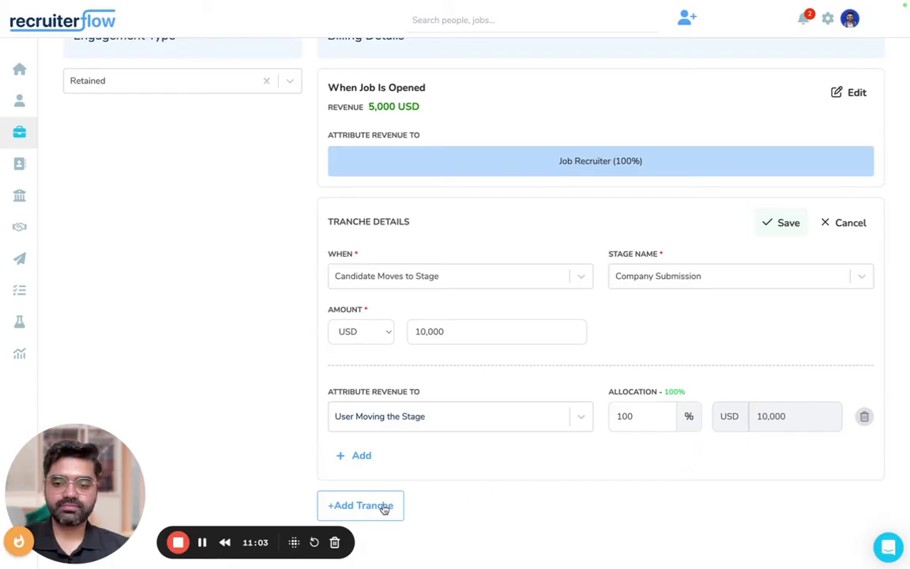
click(786, 222)
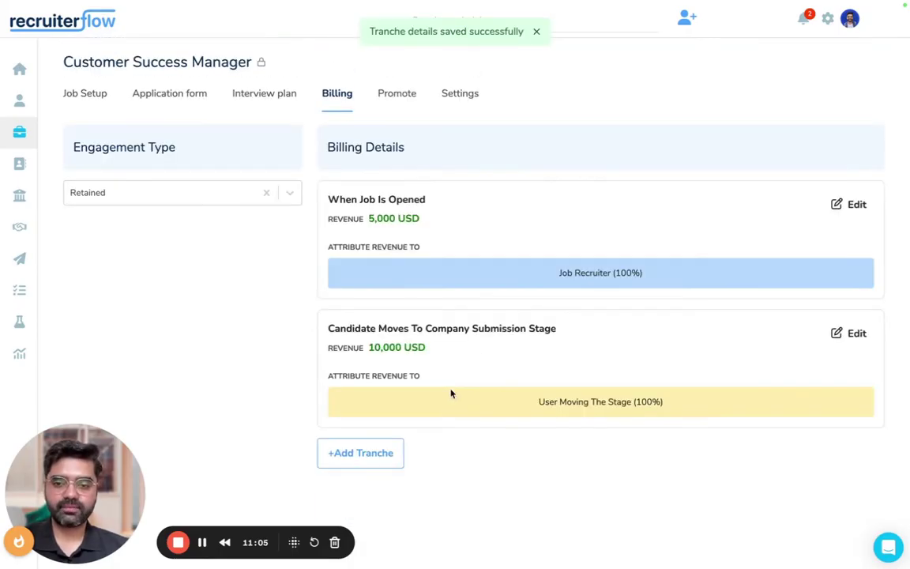
Step: Add a third tranche due 10 days after the candidate start date, with an amount of 10,000 USD
click(362, 451)
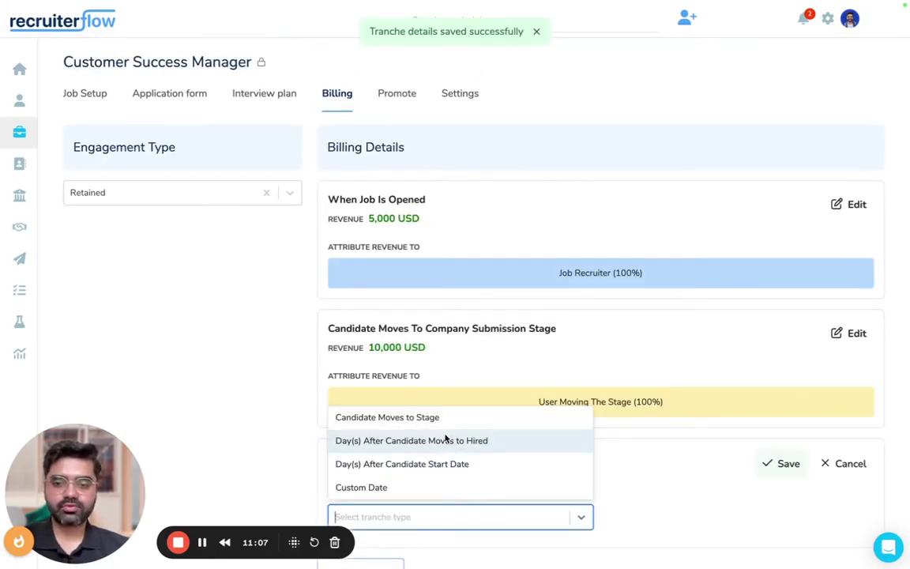
click(424, 466)
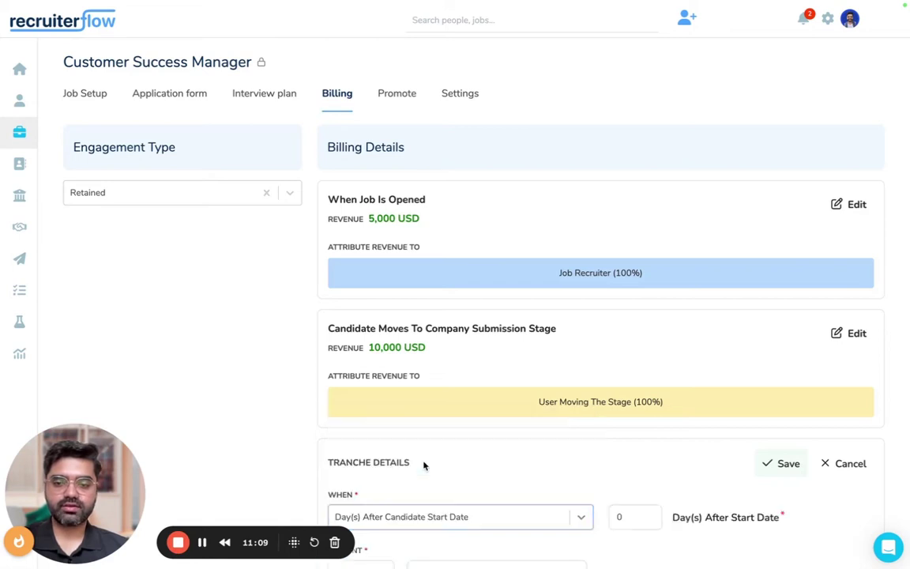
scroll(620, 423, down, 2)
key(BackSpace)
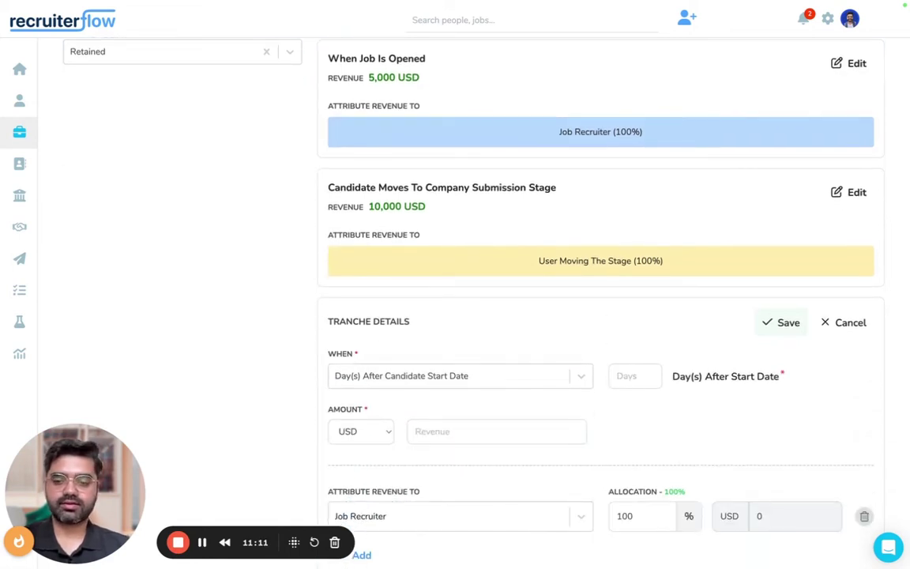
text(10)
click(422, 428)
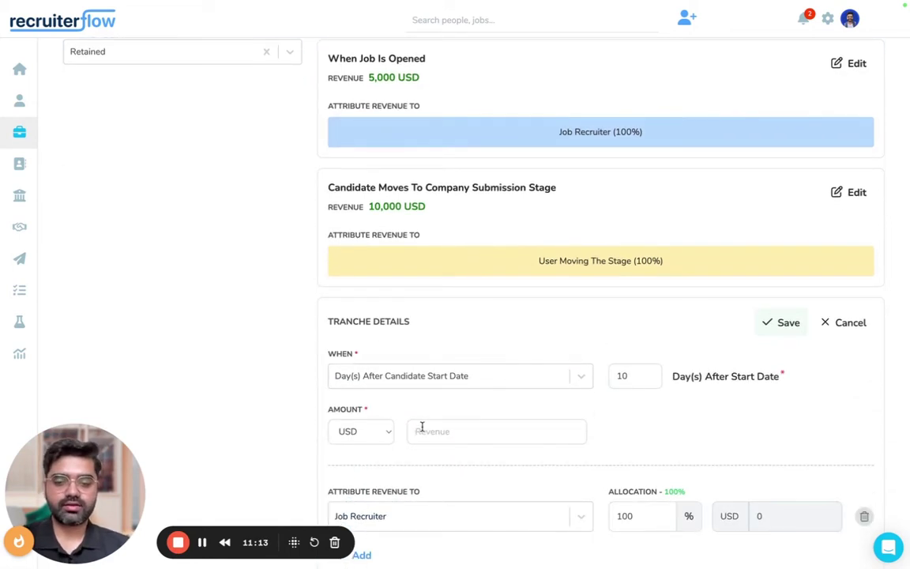
text(100000)
Step: Add a custom user as the second revenue beneficiary of the start-date tranche, picking a team member from the user list
scroll(399, 445, down, 2)
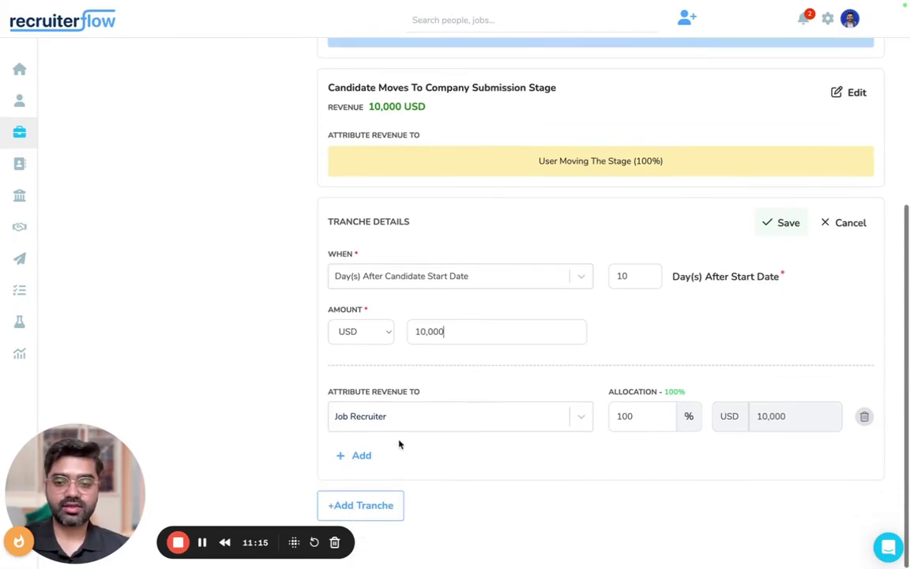
click(361, 456)
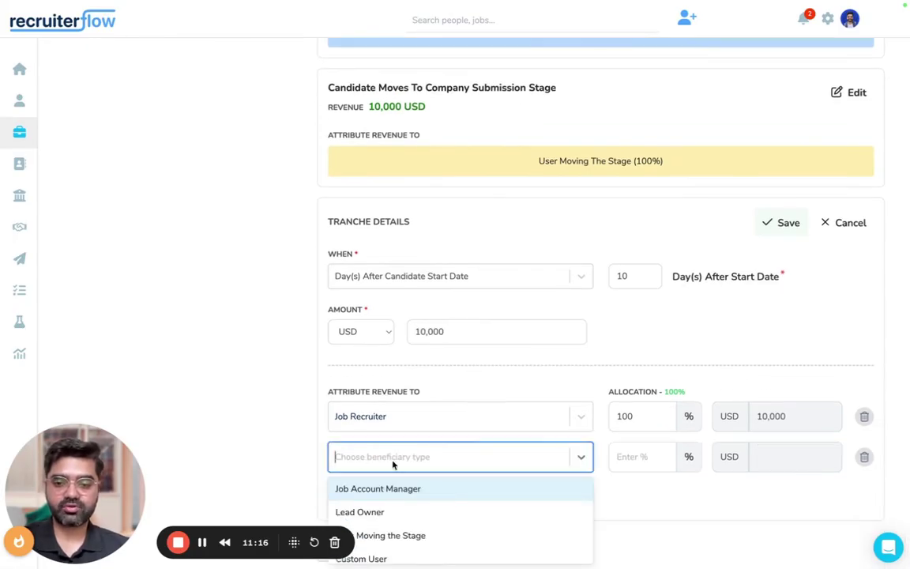
click(396, 555)
click(474, 496)
click(493, 306)
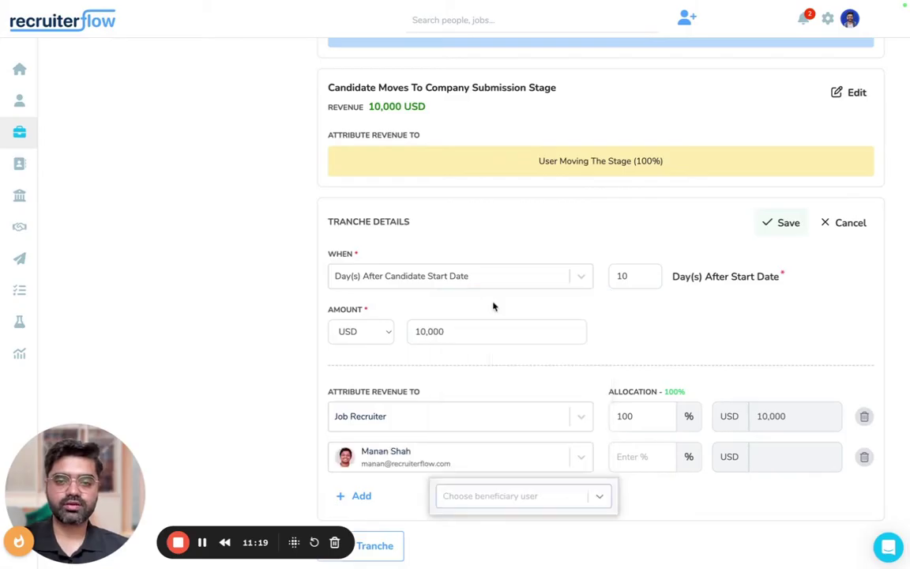
Step: Add another custom user as the third revenue beneficiary of the start-date tranche, picking a different team member from the user list
click(357, 498)
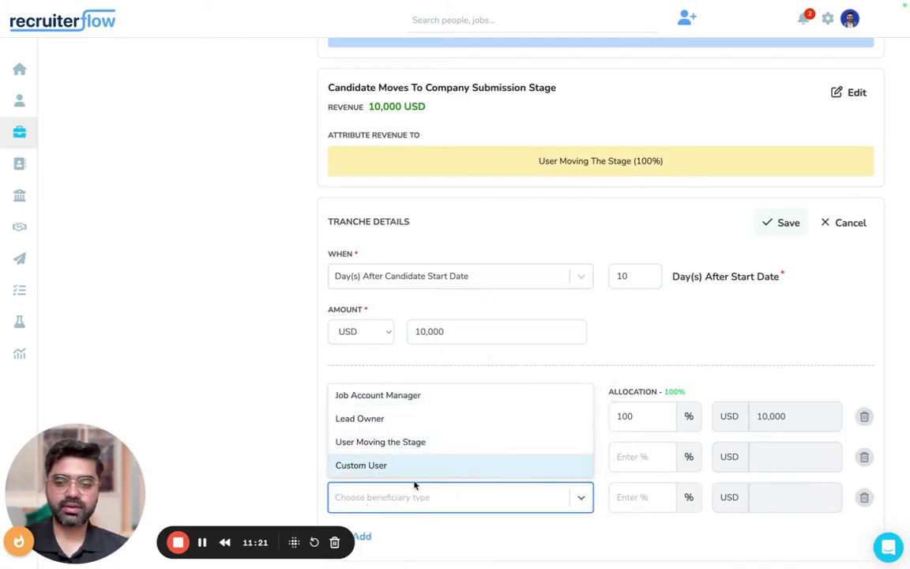
click(395, 466)
scroll(526, 482, down, 3)
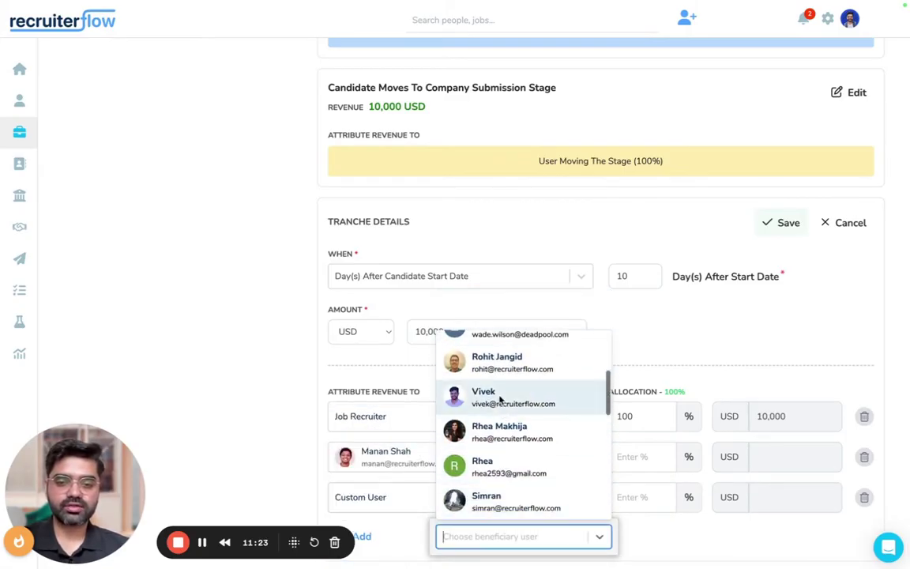
click(496, 362)
scroll(451, 471, down, 1)
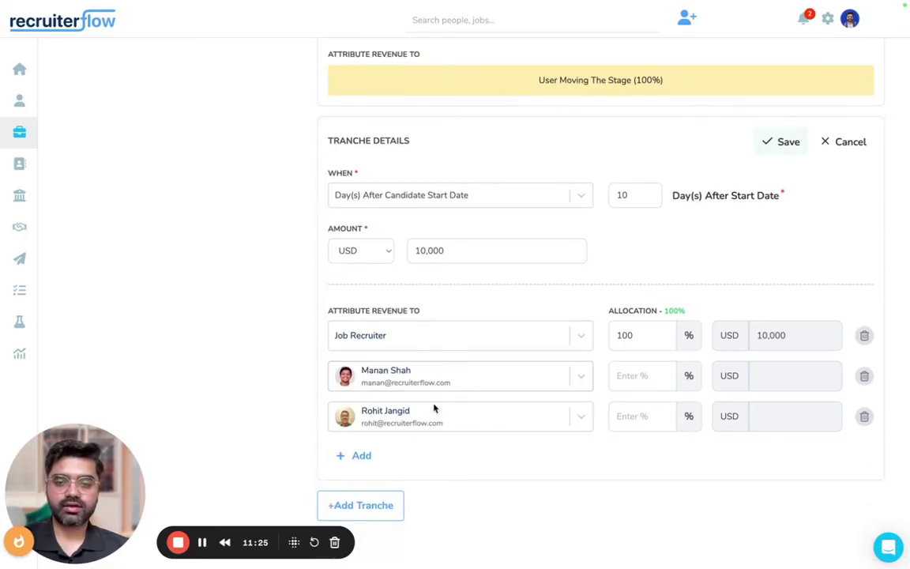
Step: Allocate 30% to the Job Recruiter, 40% to the first custom user and 30% to the second, and save the tranche
text(40)
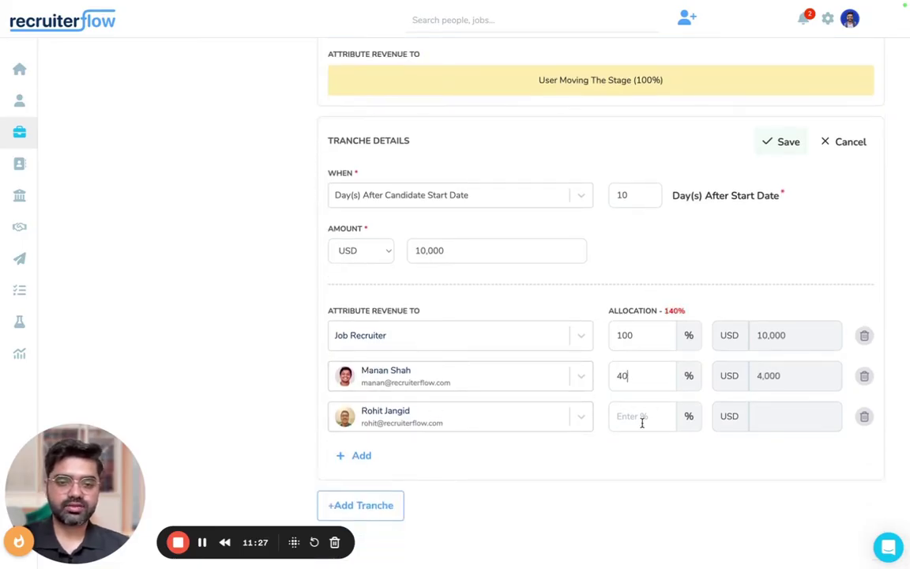
click(640, 421)
text(30)
double_click(634, 337)
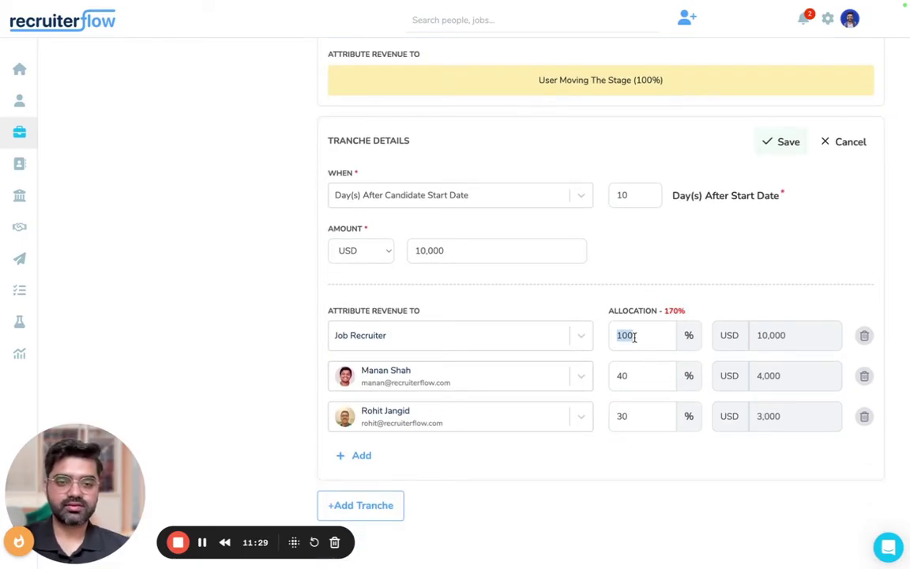
text(30)
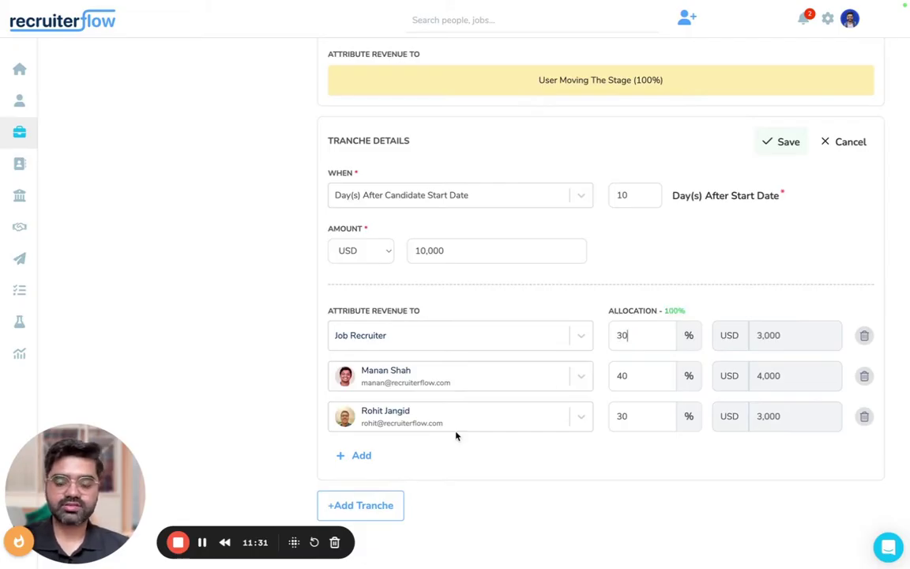
click(372, 516)
click(513, 115)
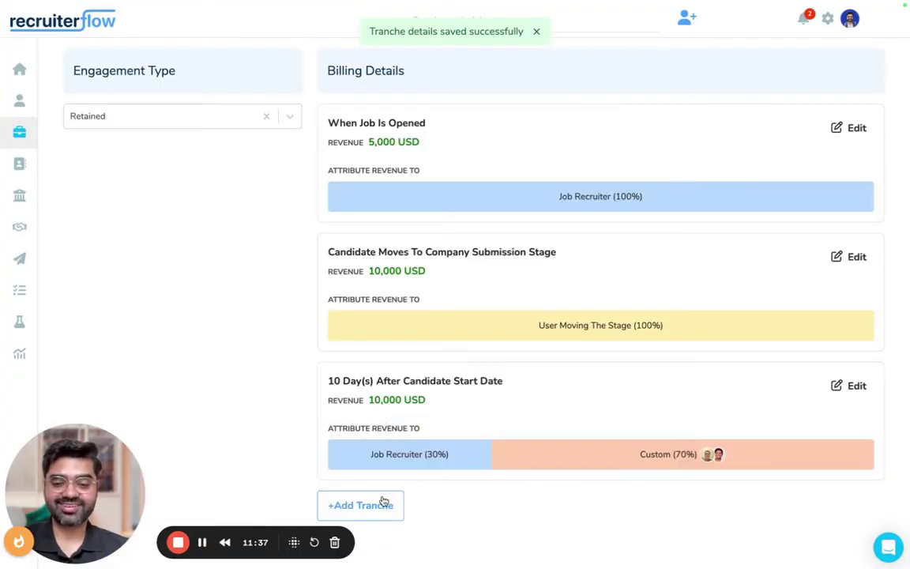
Step: Add a fourth tranche triggered on a custom date, with the date set to 31st Jul 2024
click(361, 508)
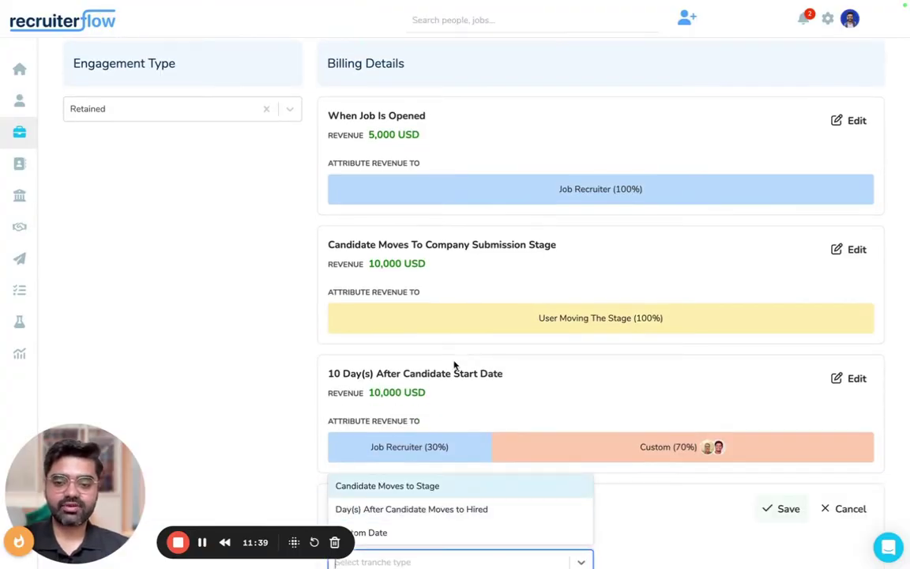
click(381, 533)
scroll(462, 469, down, 2)
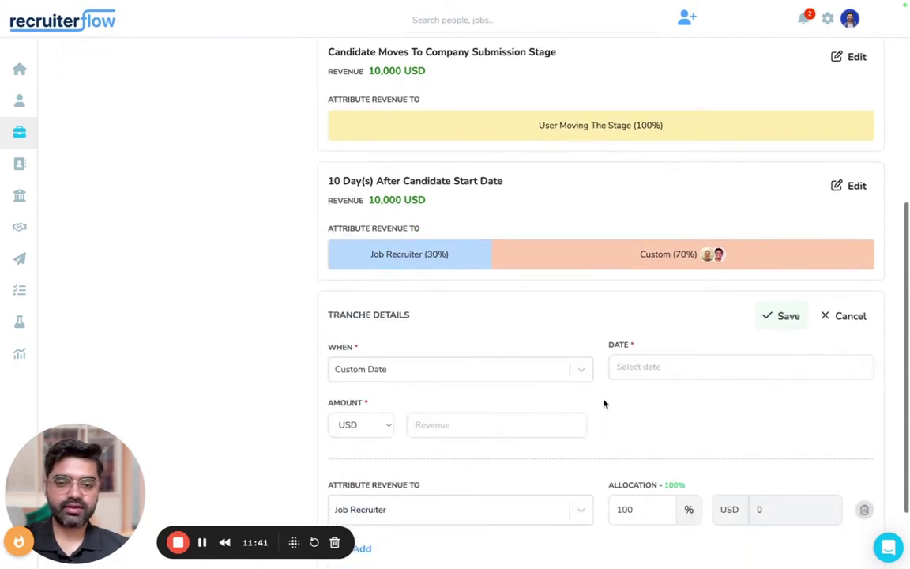
click(611, 377)
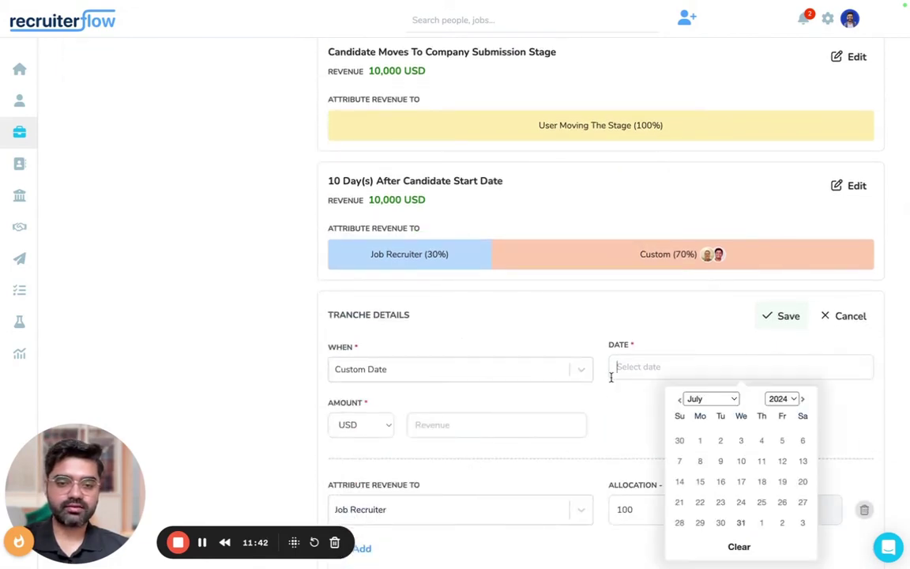
click(742, 522)
Step: Set the custom-date tranche's amount to 5,000 USD and save the tranche
scroll(489, 415, down, 2)
click(451, 337)
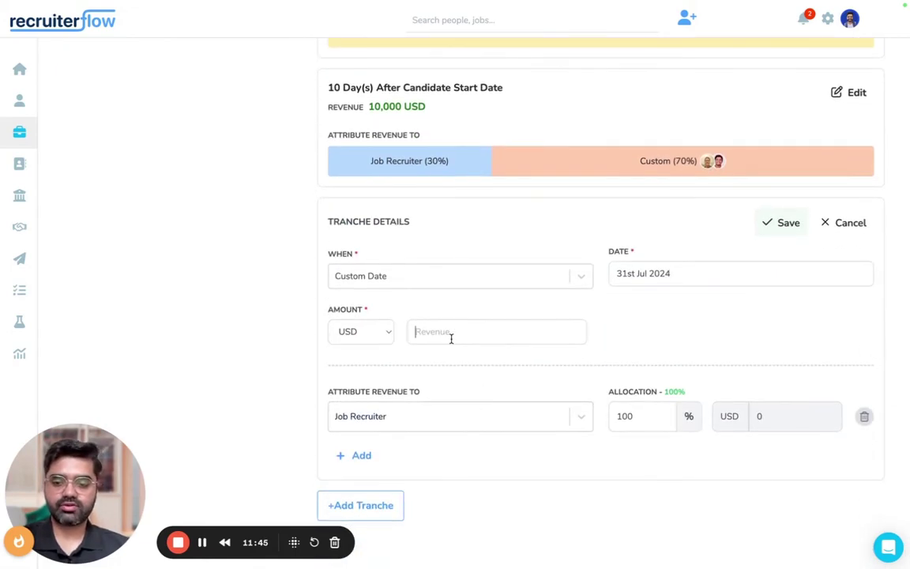
text(5,000)
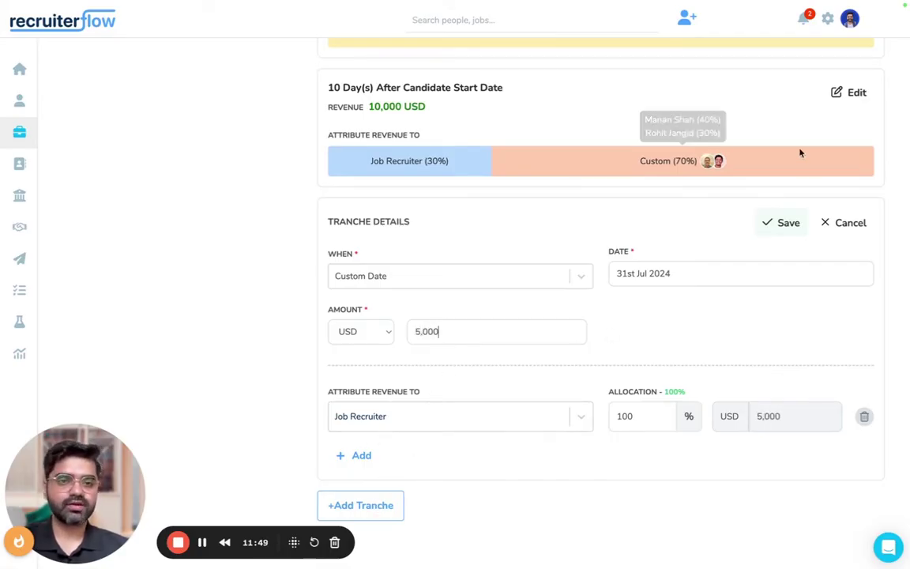
click(784, 226)
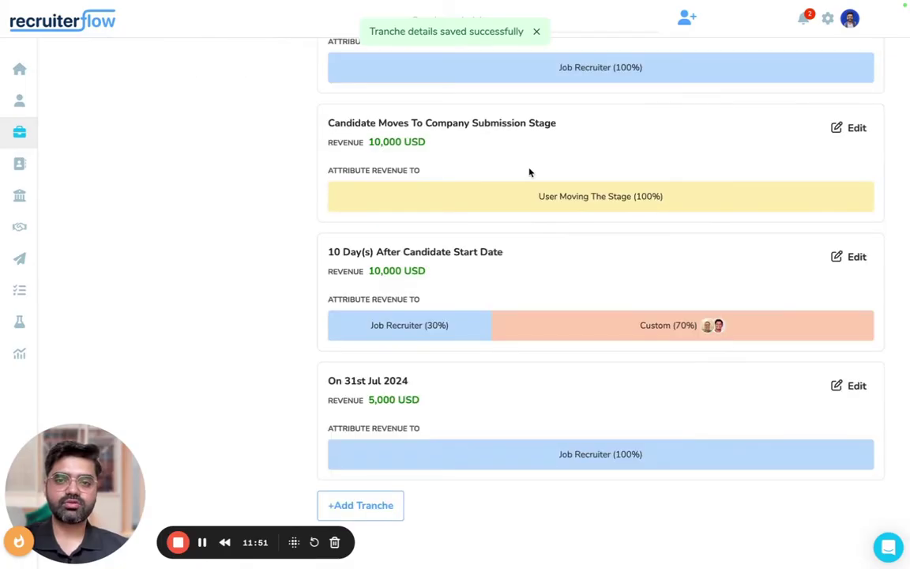
Step: Change the job's engagement type to Contract, confirming the change with the keyword CONTRACT
scroll(531, 172, up, 4)
scroll(530, 172, down, 3)
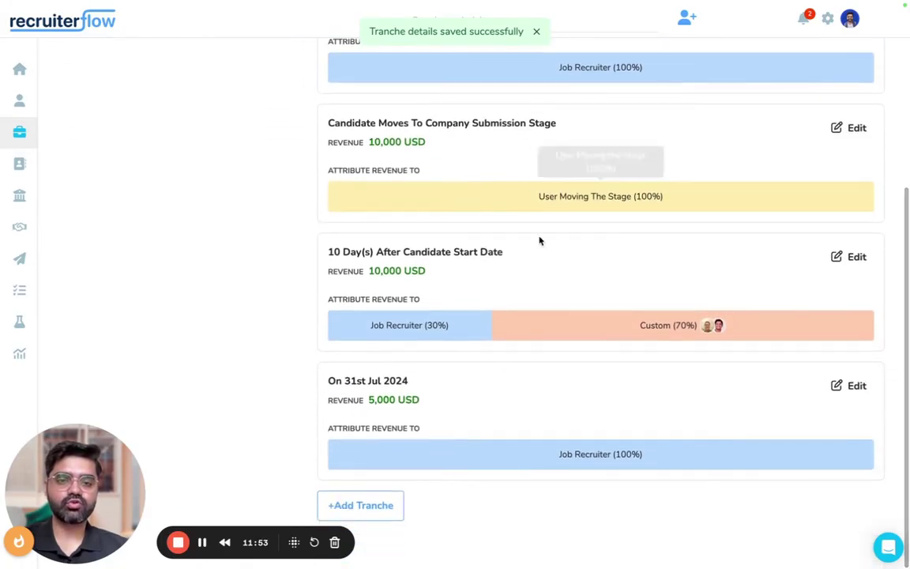
scroll(551, 277, up, 1)
scroll(563, 317, up, 1)
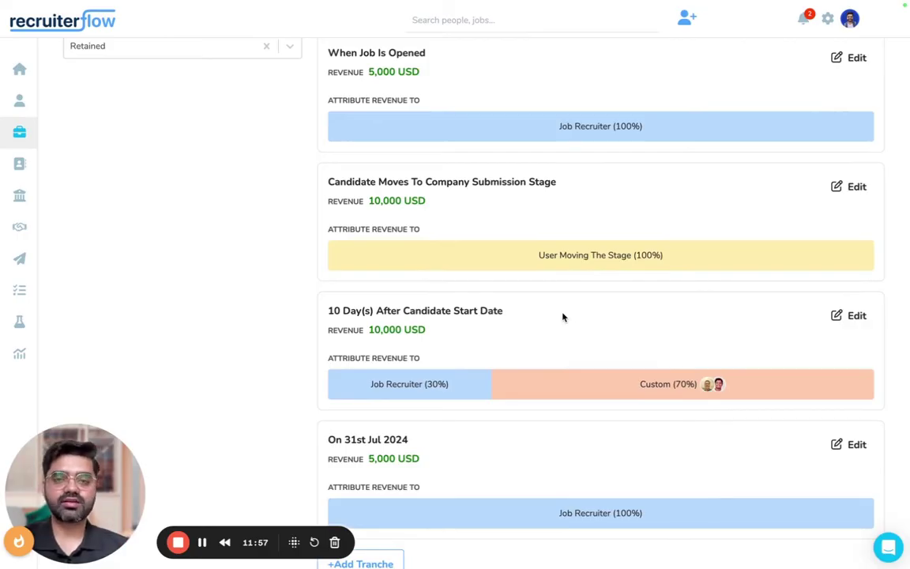
scroll(562, 317, up, 3)
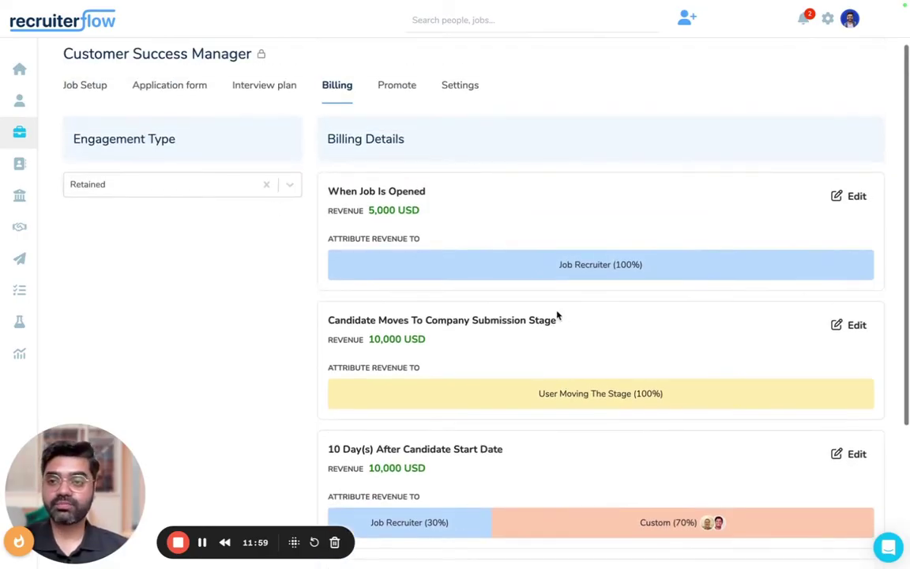
click(195, 185)
click(115, 263)
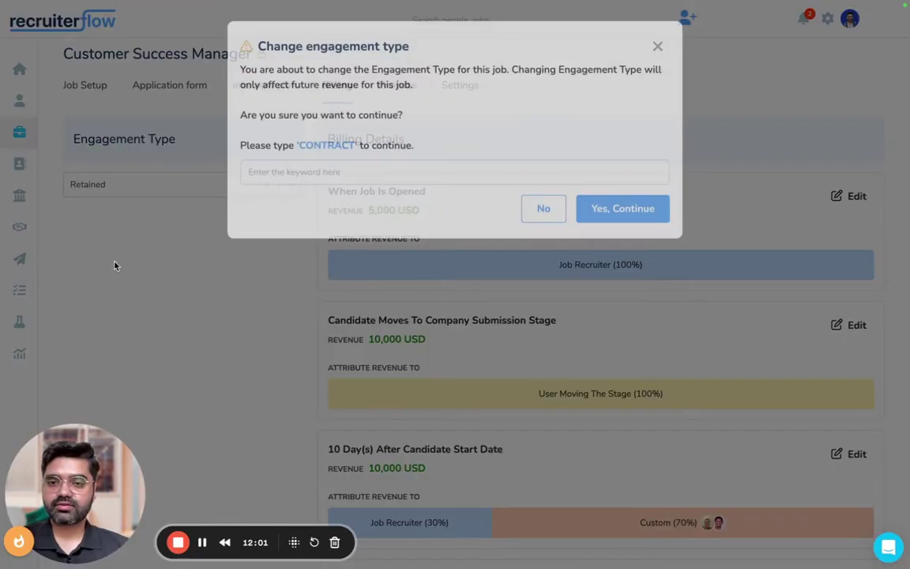
text(CONTR)
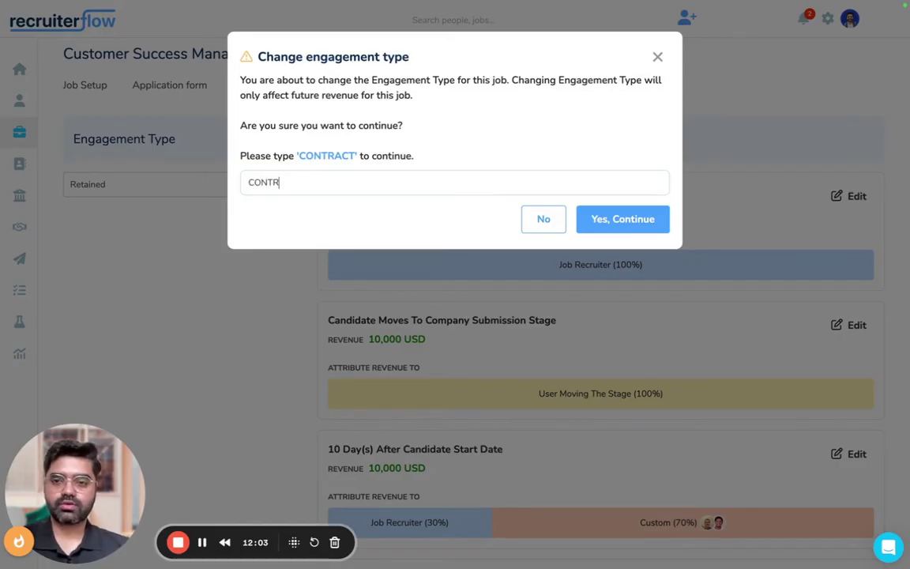
text(ACT)
click(605, 229)
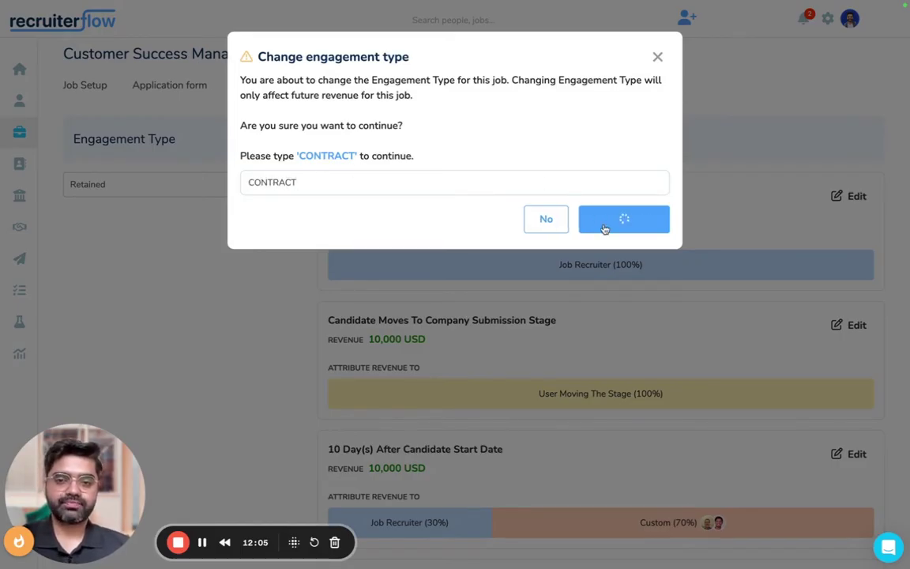
click(594, 381)
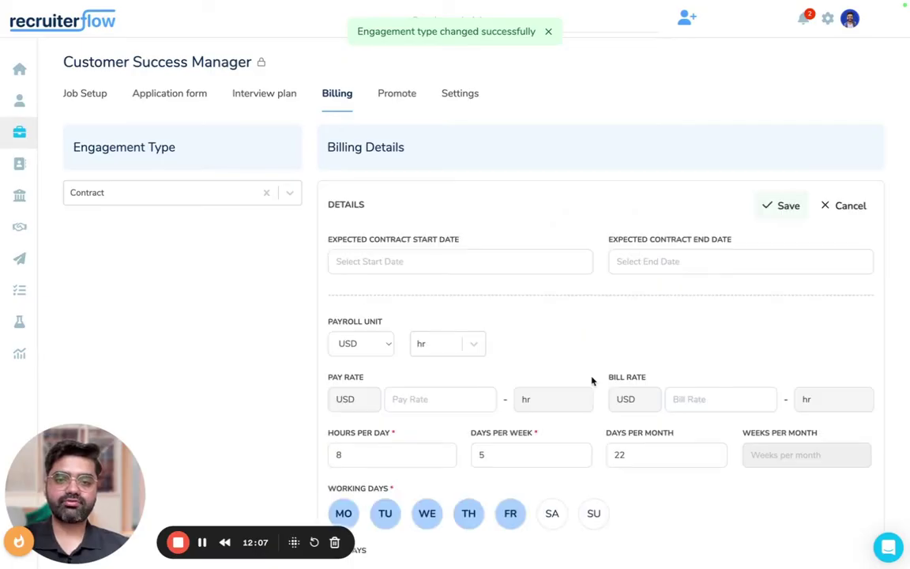
Step: Set the expected contract start date to 1st Jul 2024 and the end date to 31st Dec 2024
click(467, 261)
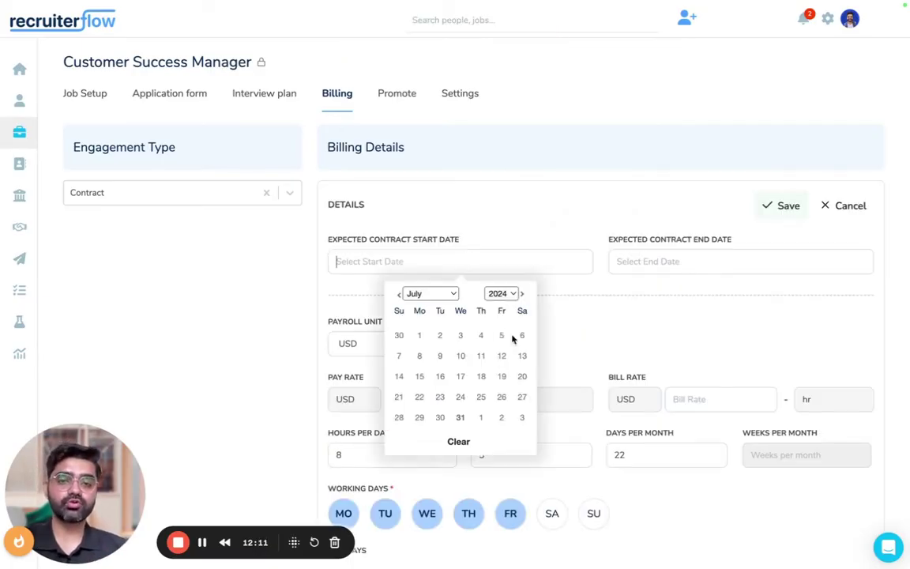
click(419, 336)
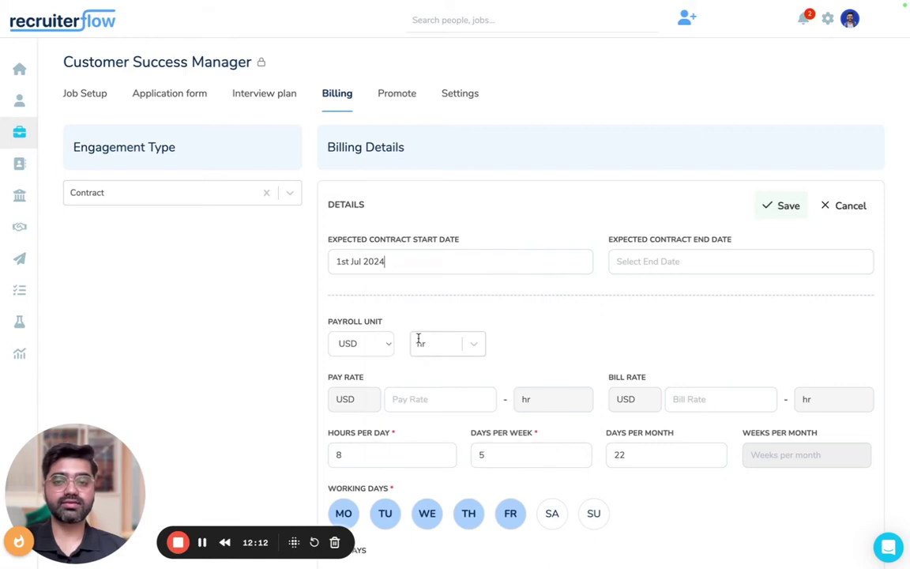
click(660, 261)
click(733, 294)
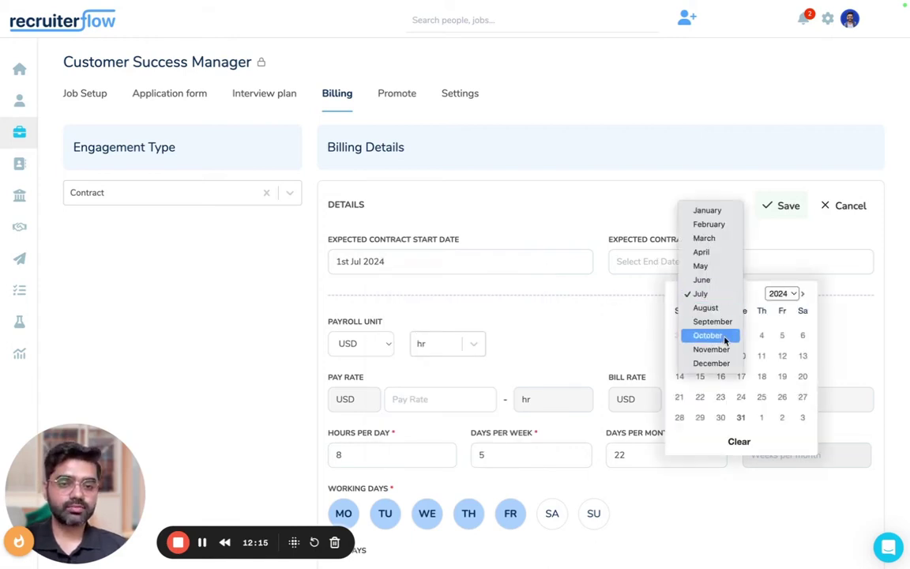
click(715, 362)
click(721, 418)
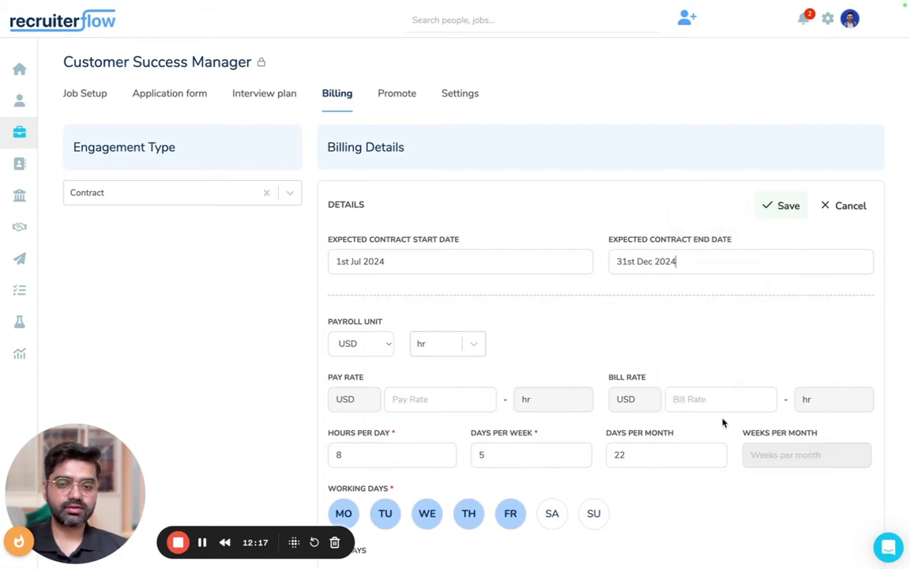
Step: Try month as the payroll unit's frequency, and set it back to hr
scroll(465, 359, down, 1)
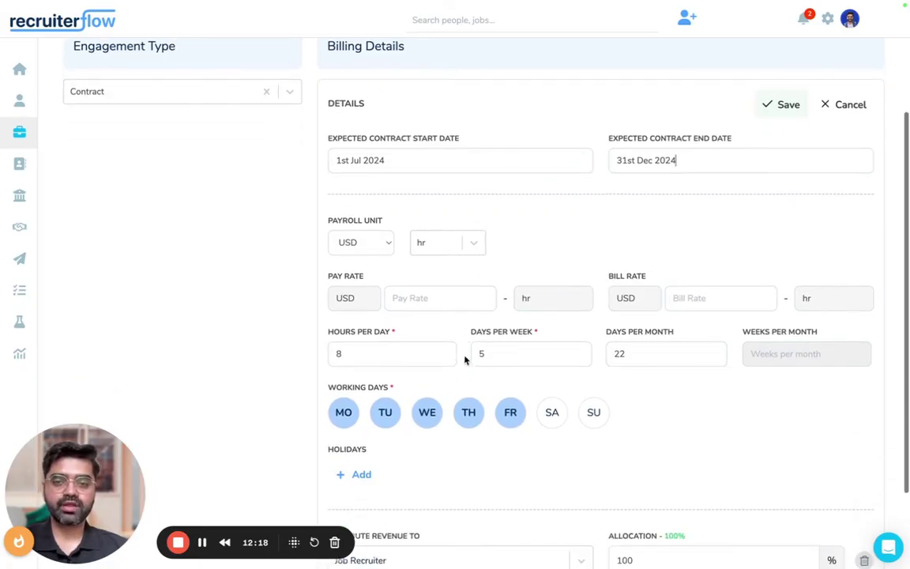
click(477, 245)
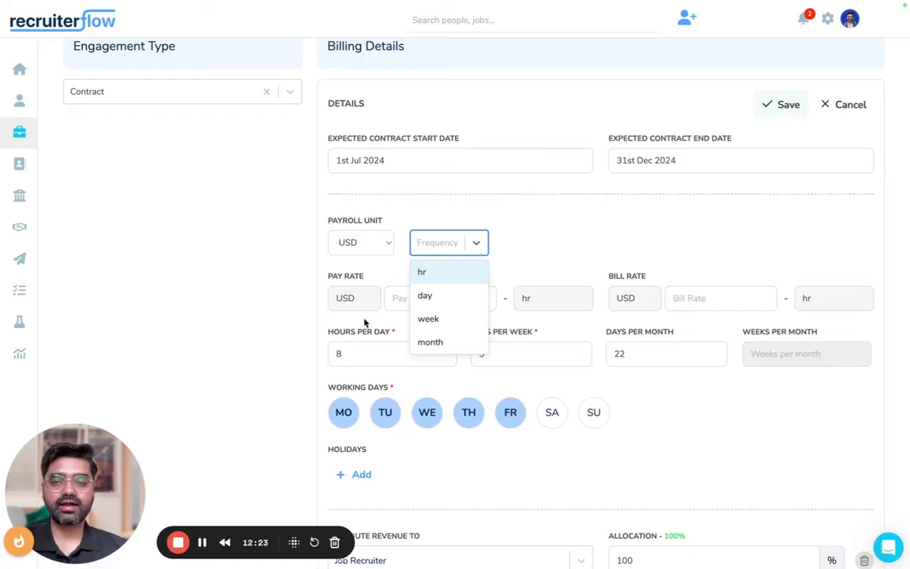
click(414, 340)
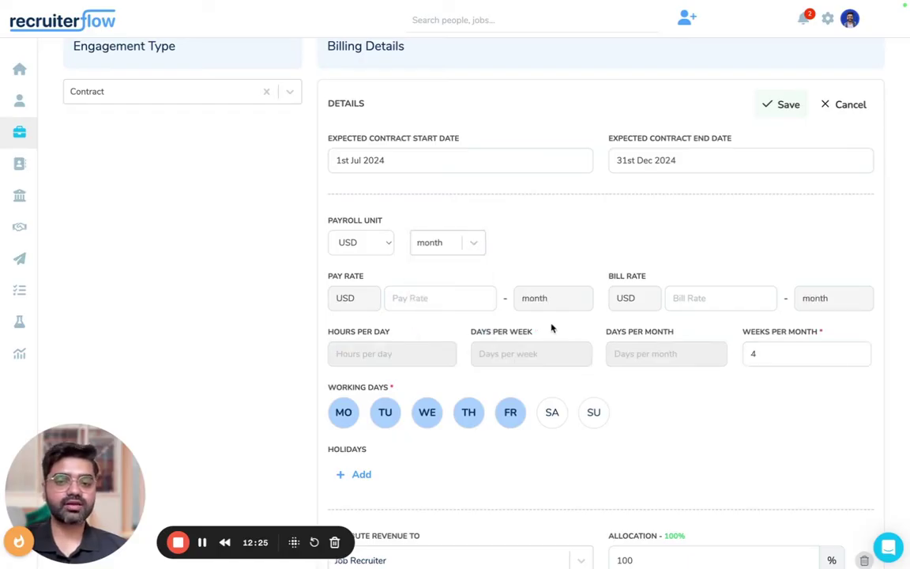
click(464, 244)
click(426, 271)
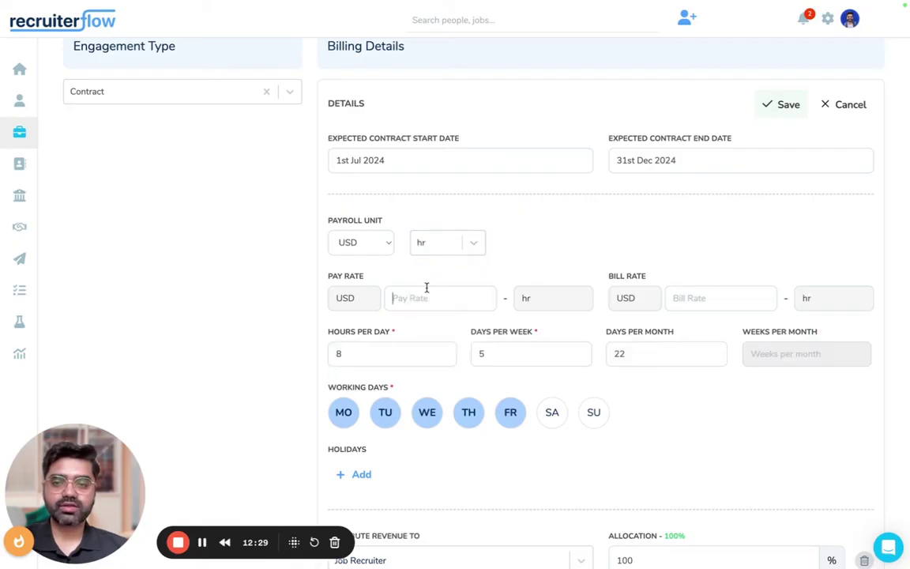
Step: Set the hourly pay rate to 100 USD and the hourly bill rate to 200 USD
click(426, 290)
text(100)
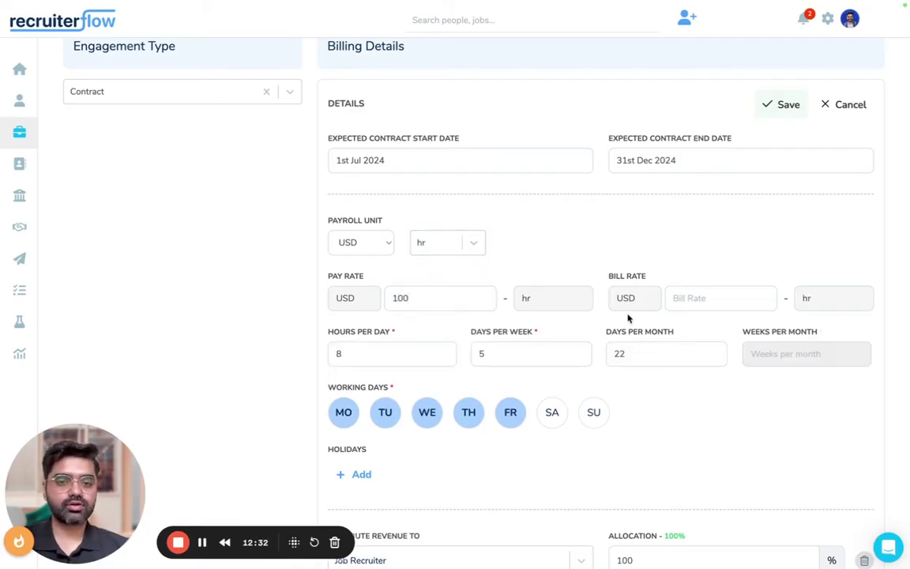
click(723, 304)
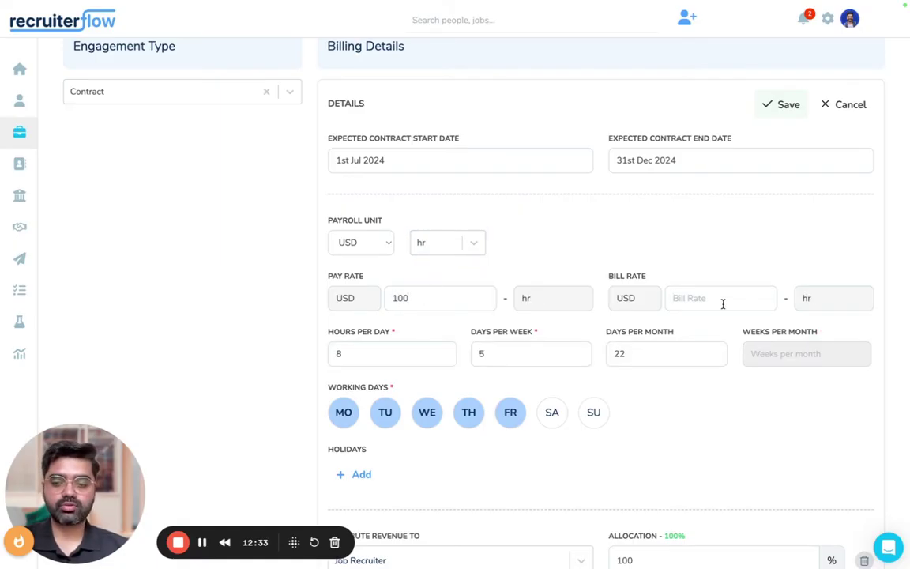
text(200)
Step: Set the contract's days per week to 4
scroll(522, 327, down, 2)
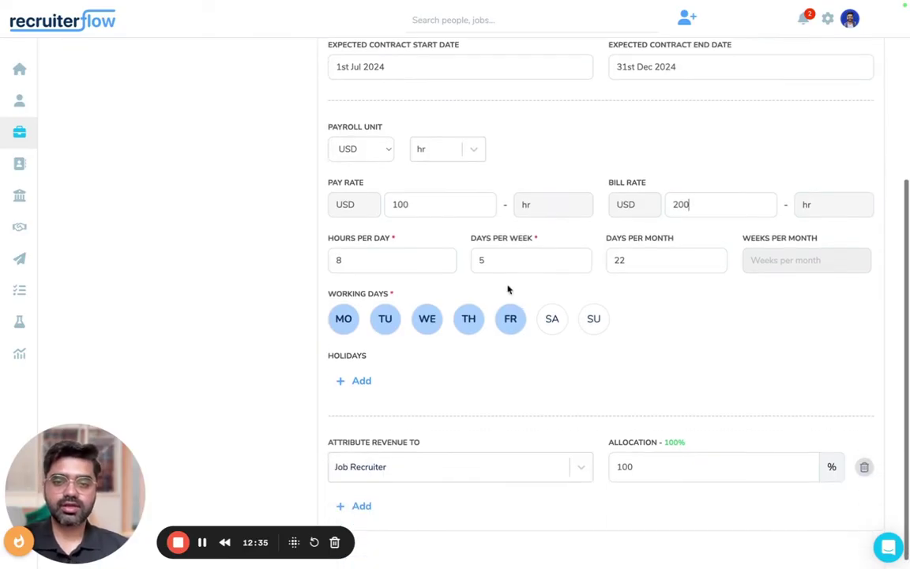
click(499, 264)
key(BackSpace)
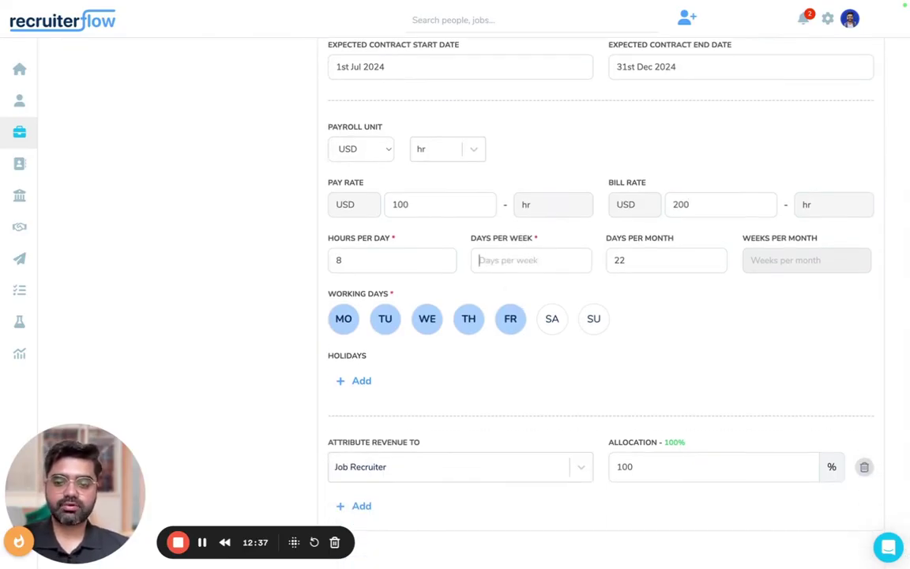
text(4)
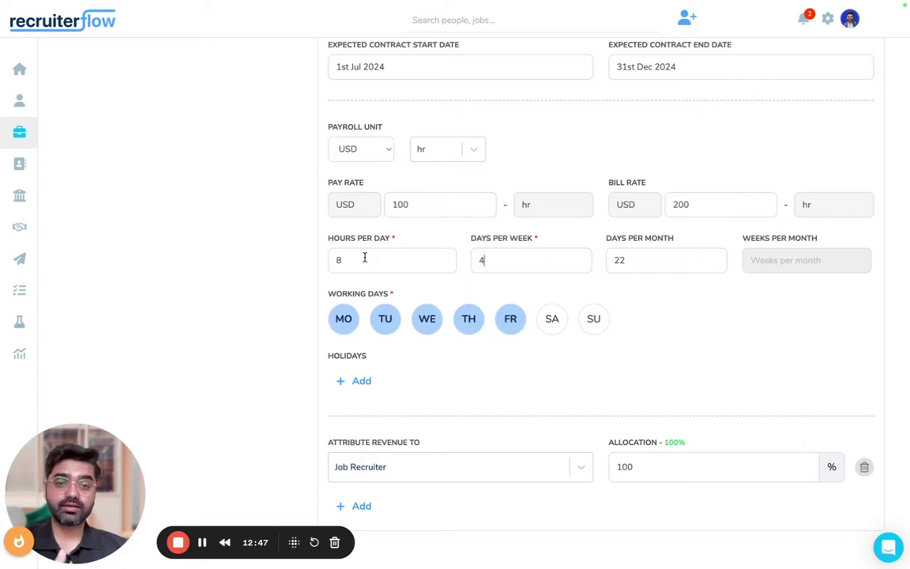
Step: Add 4th Jul 2024 and 25th Dec 2024 as holidays in the contract billing details
click(359, 383)
click(386, 461)
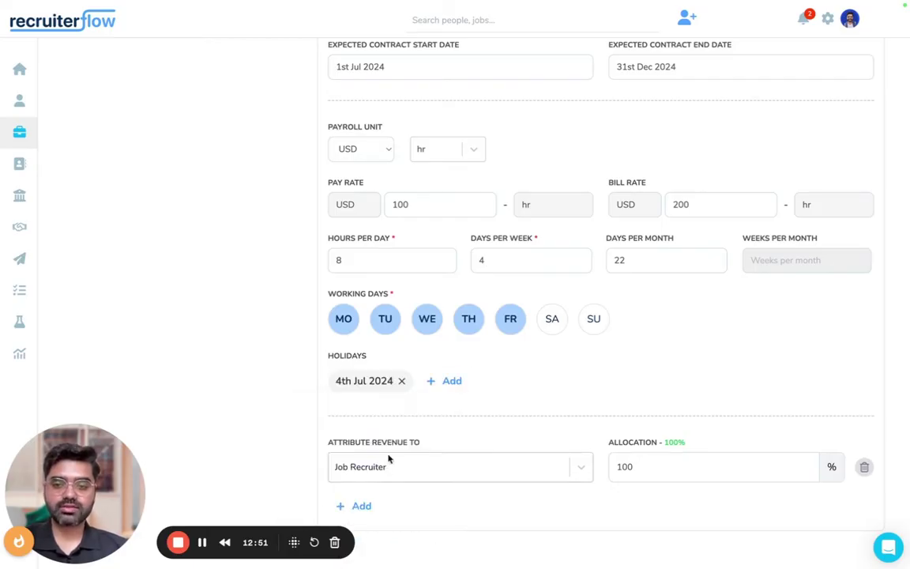
click(451, 379)
click(433, 420)
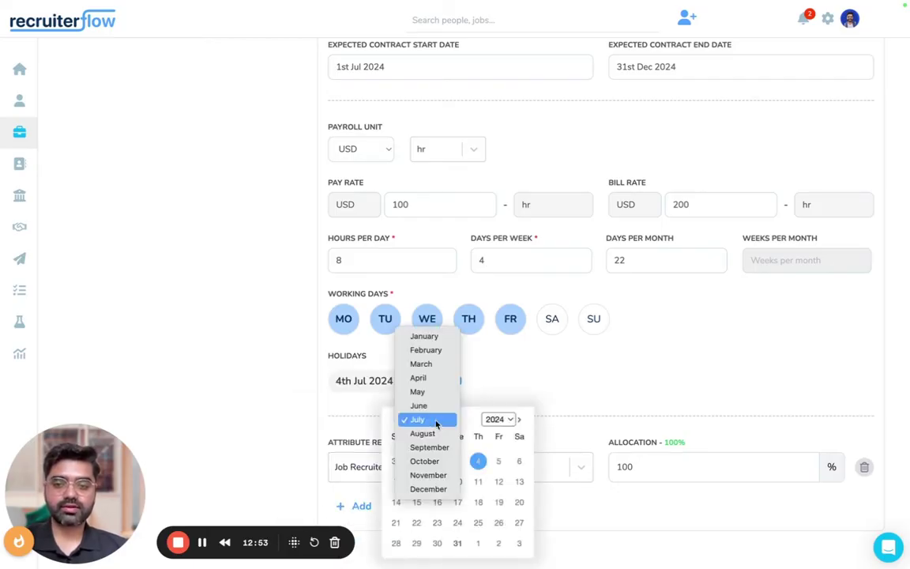
click(427, 489)
click(458, 524)
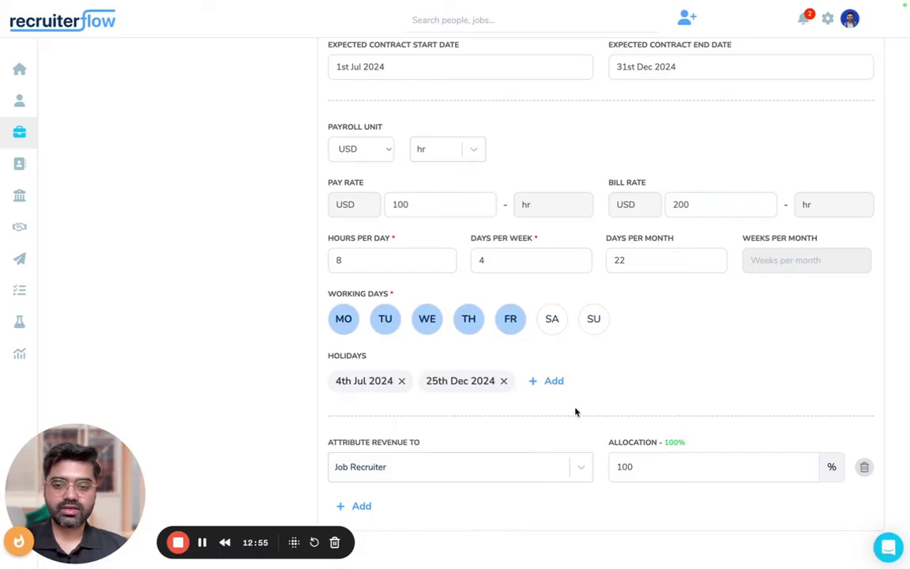
Step: Save the job's contract billing details
scroll(575, 410, down, 1)
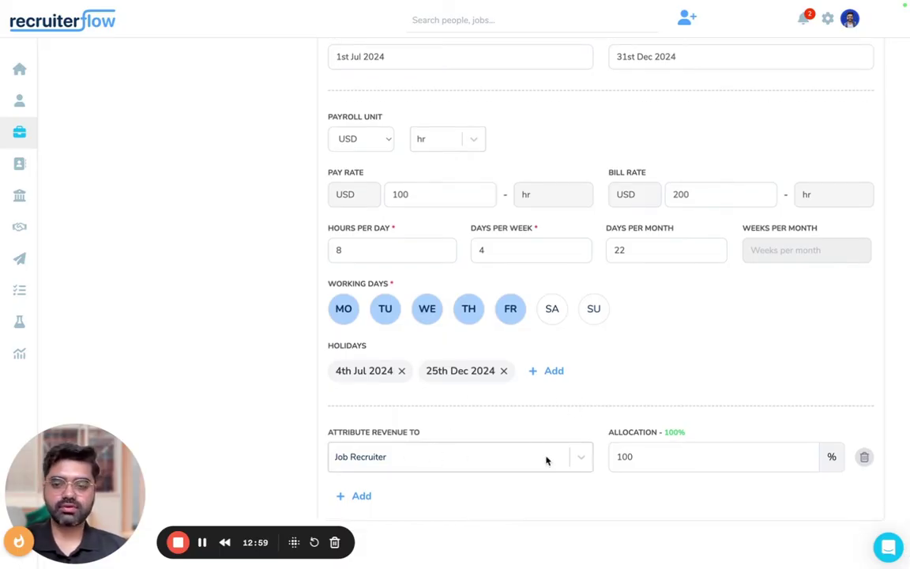
scroll(471, 470, up, 5)
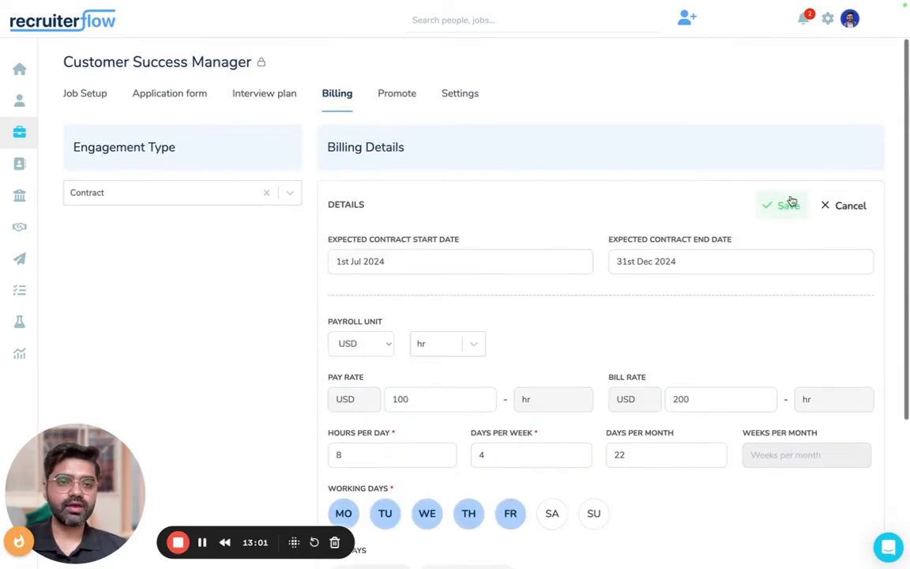
click(784, 205)
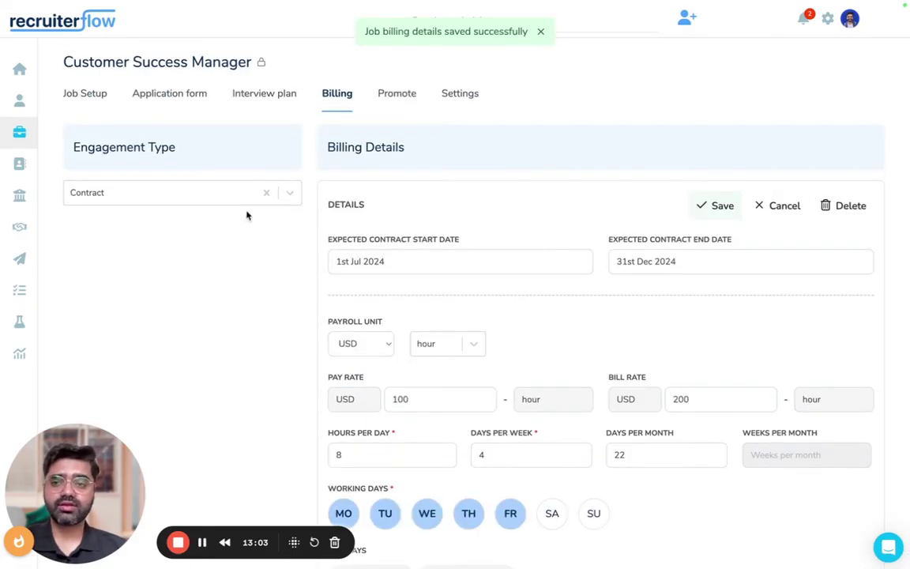
Step: Change the job's engagement type to RPO, confirming with the keyword RPO
click(207, 190)
click(109, 290)
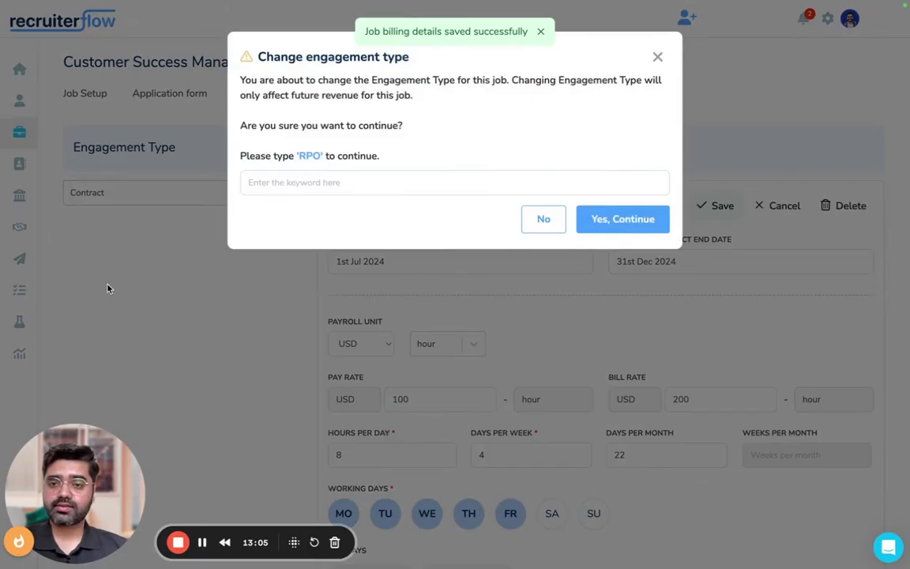
text(RPO)
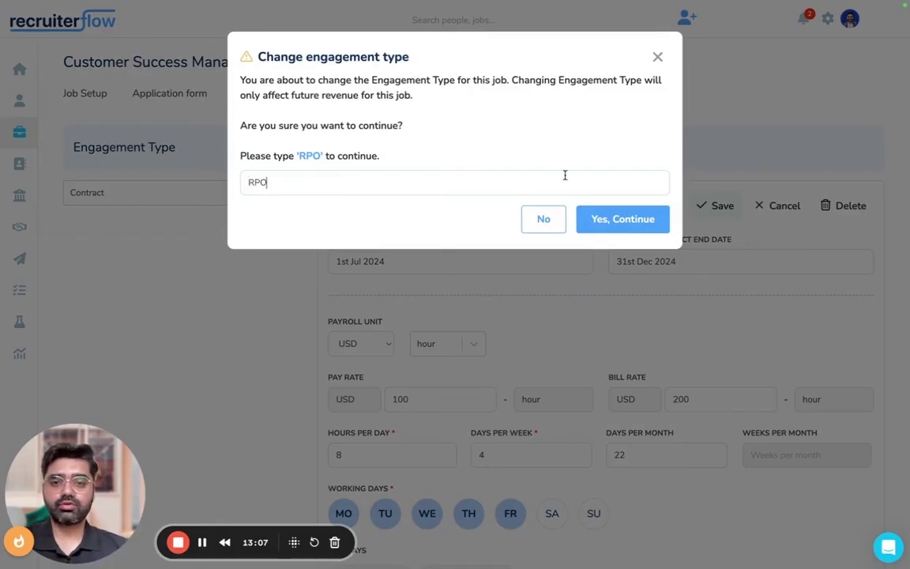
click(630, 220)
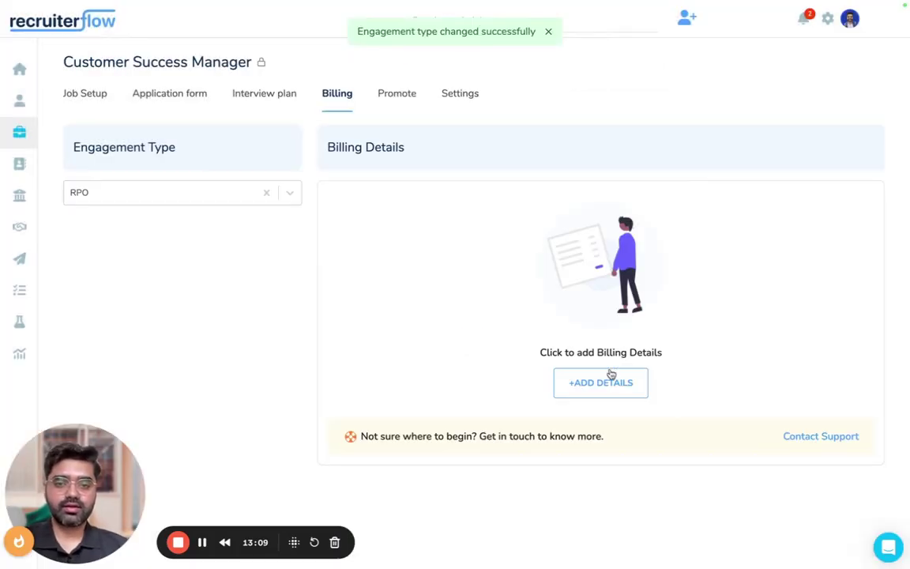
Step: Add RPO billing details with the search starting when the job is opened and a custom end date of 31st Dec 2024
click(581, 389)
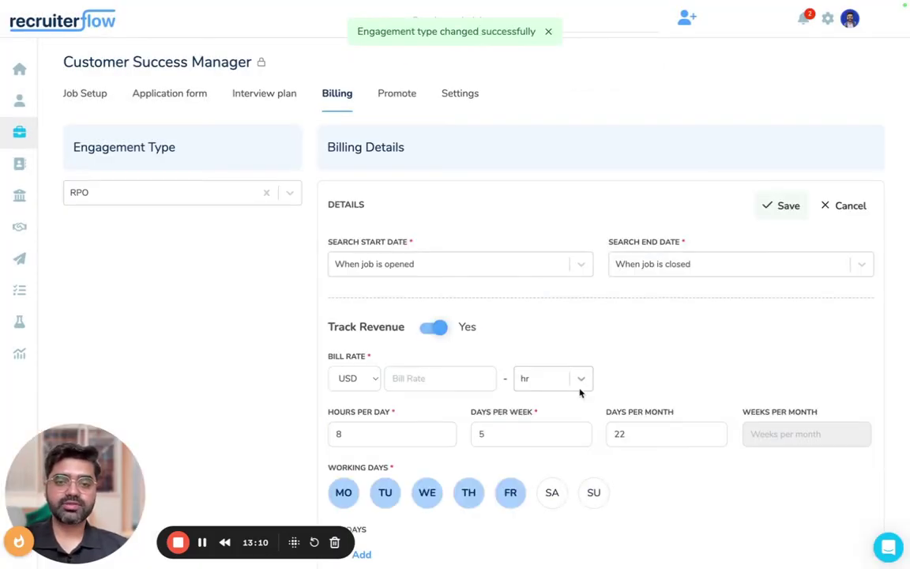
click(391, 263)
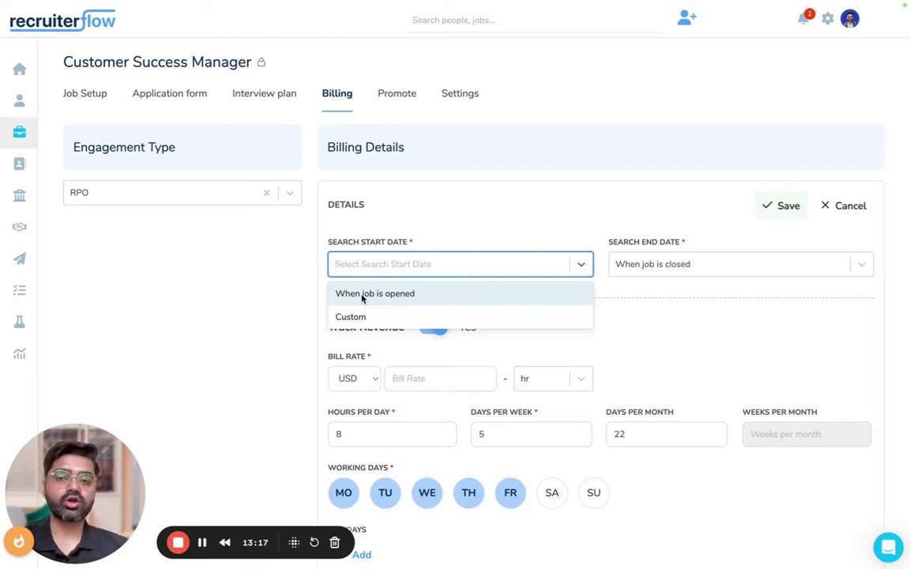
click(387, 301)
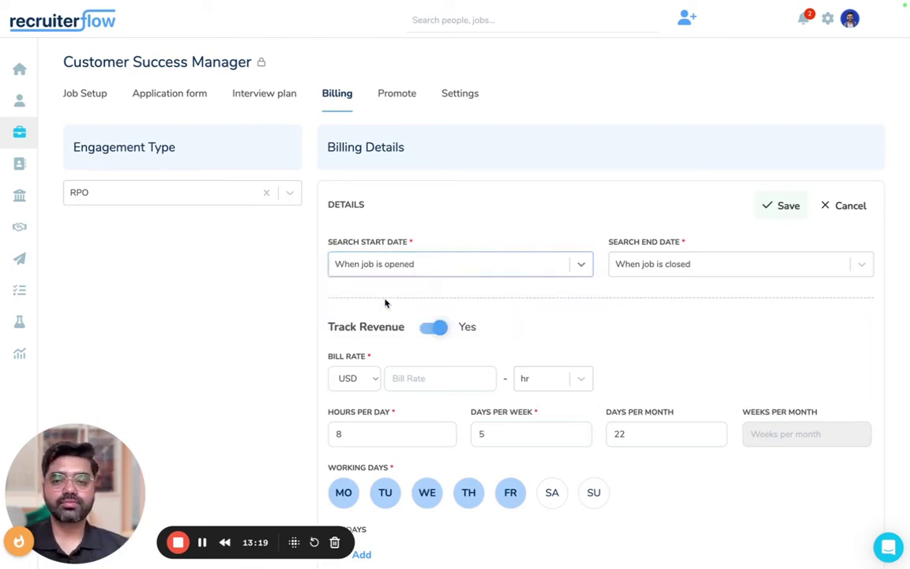
click(644, 263)
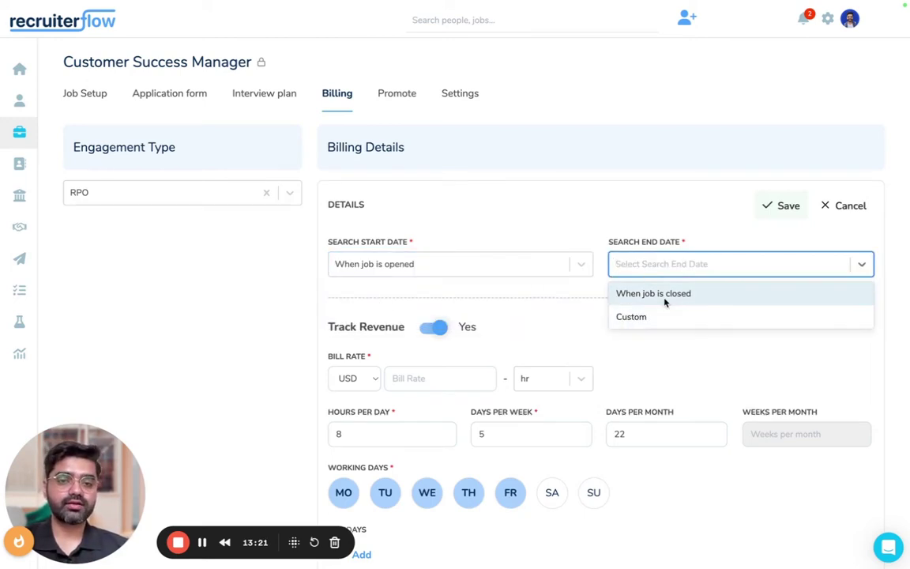
click(641, 324)
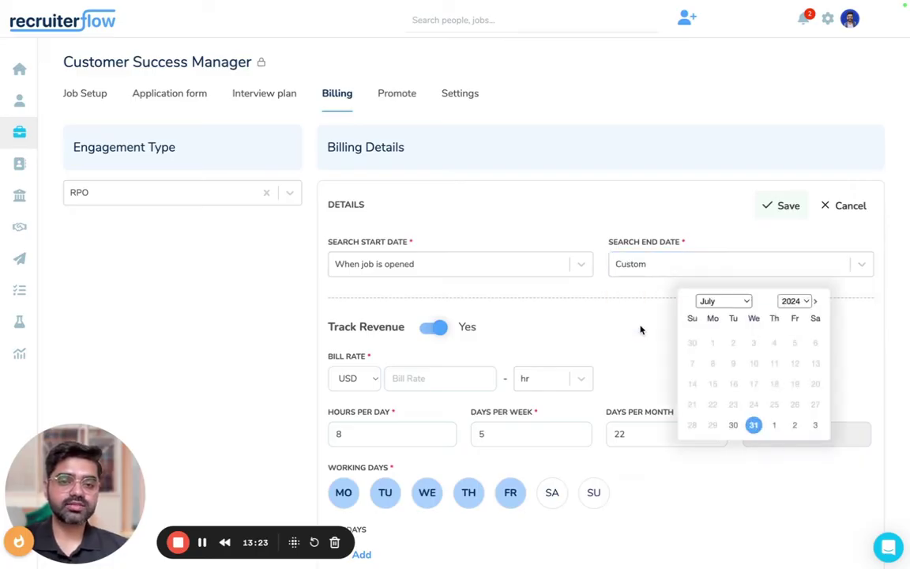
click(745, 303)
click(736, 370)
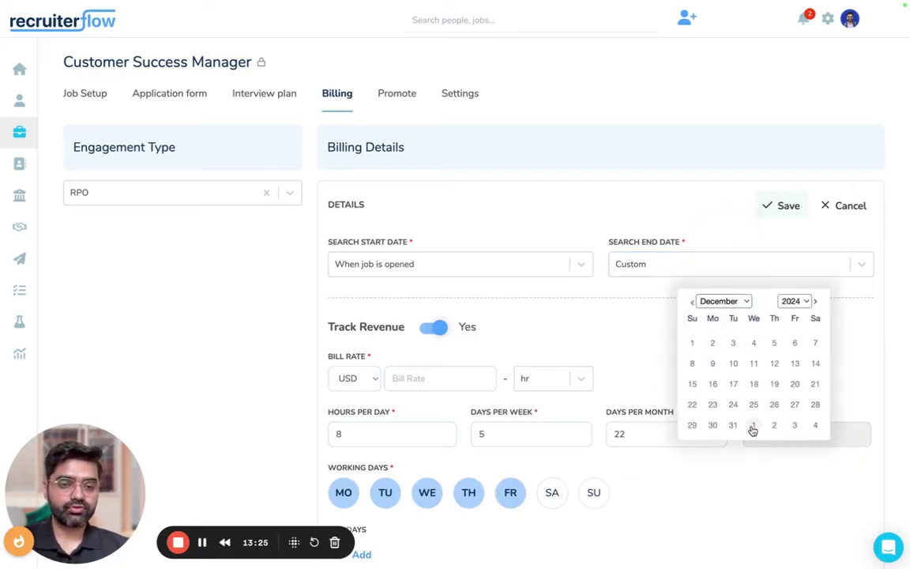
click(733, 426)
Step: Set the RPO bill rate to 200 USD per hr and save the billing details
scroll(617, 352, down, 1)
scroll(616, 352, down, 1)
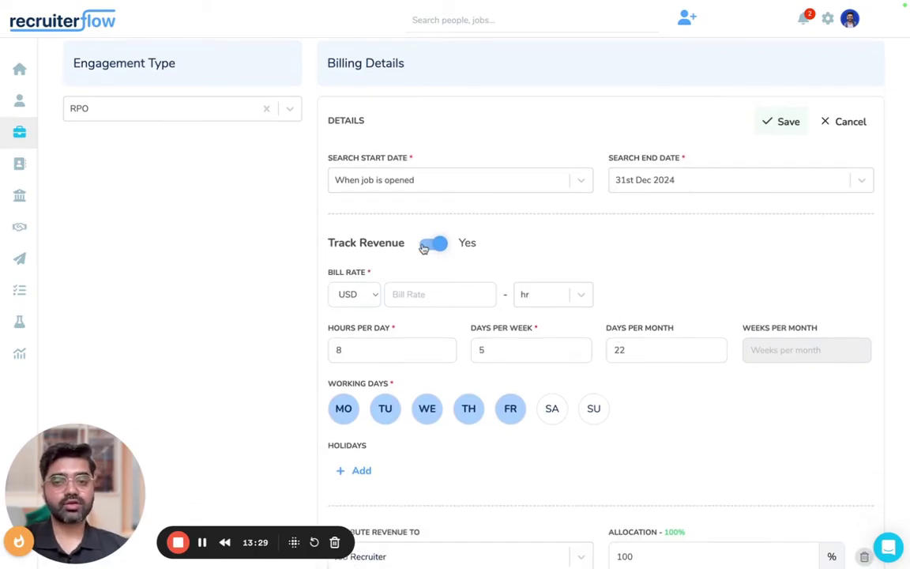
click(420, 303)
text(200)
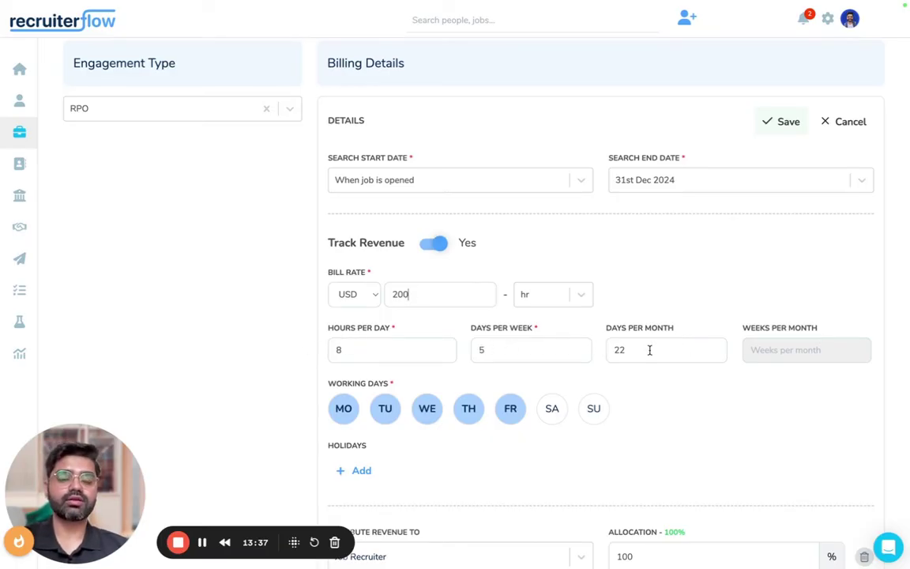
scroll(520, 382, down, 1)
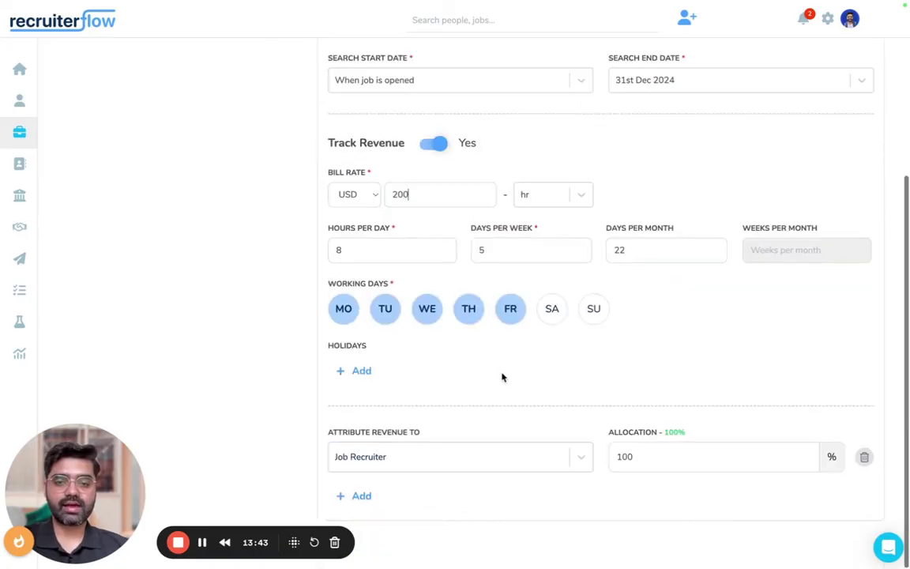
scroll(801, 172, up, 2)
click(790, 204)
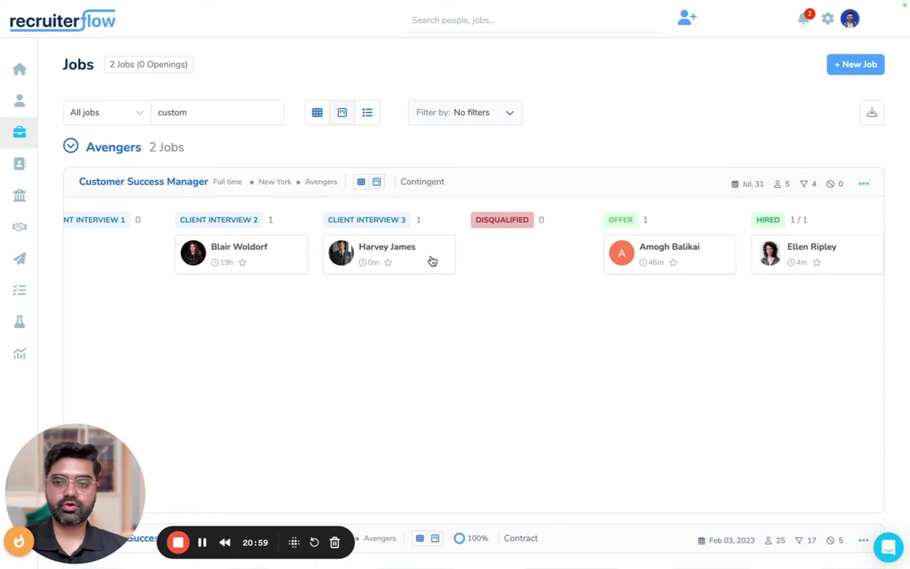
Step: Move the Customer Success Manager candidate in Client Interview 3 to Hired, with a salary of 150,000 USD and job start date 5th Aug 2024
drag(433, 261, 843, 304)
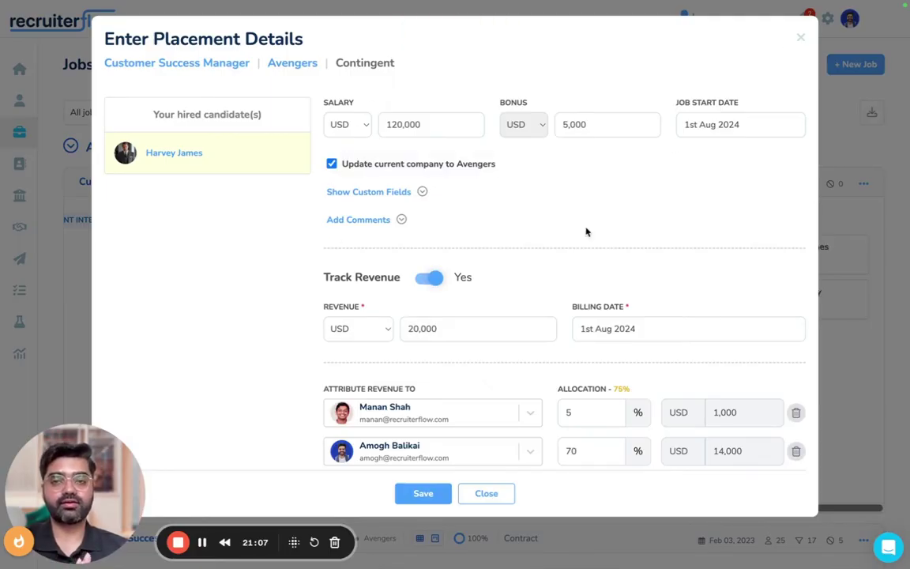
click(399, 126)
key(BackSpace)
text(5)
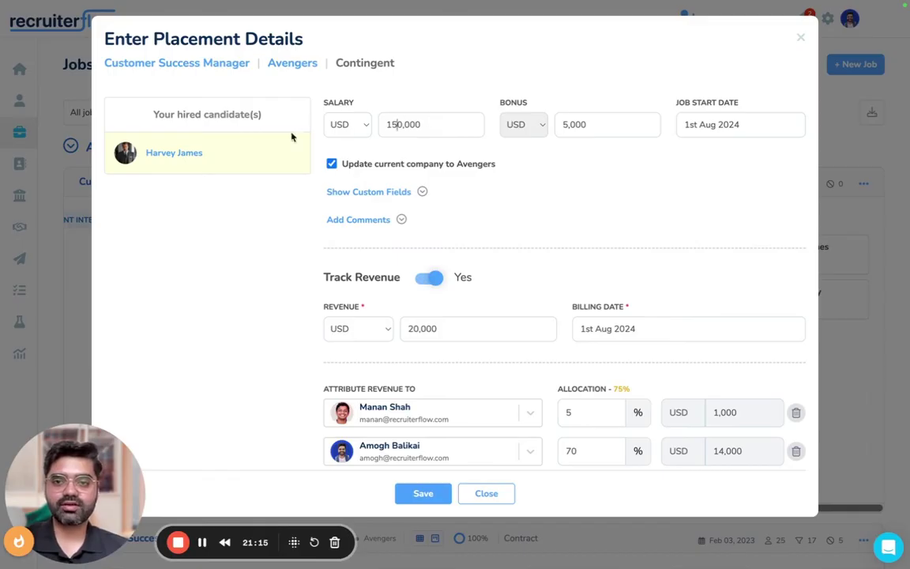
click(604, 128)
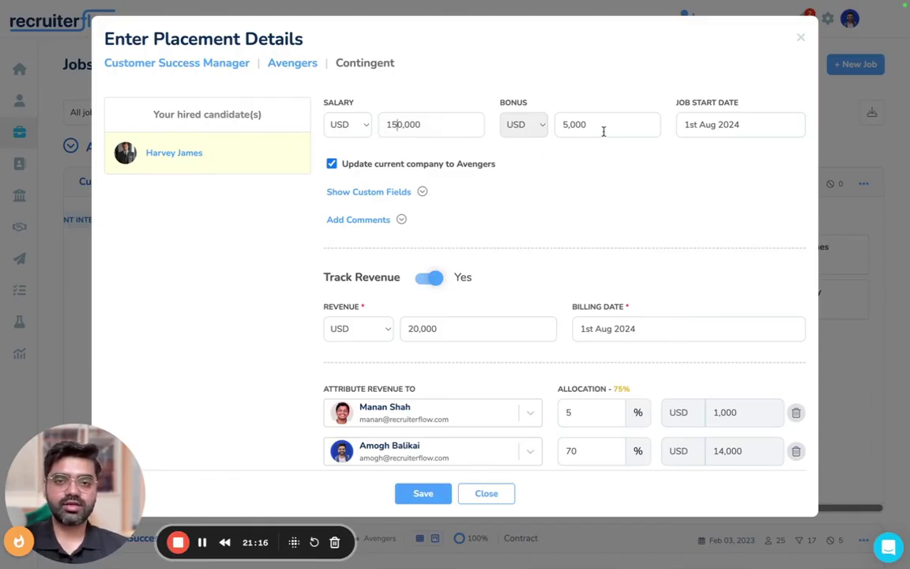
click(733, 126)
click(699, 219)
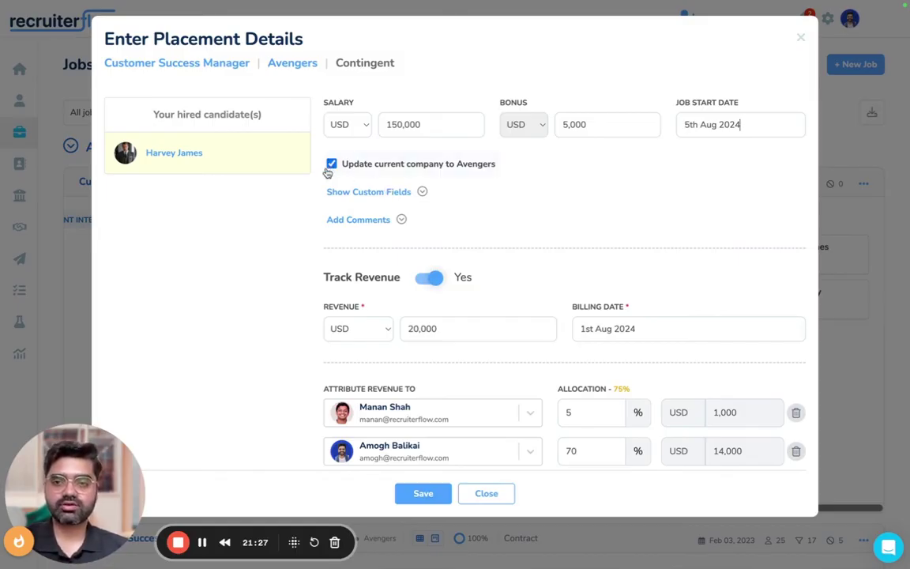
Step: Set the placement's tracked revenue to 25,000 USD
scroll(364, 219, down, 1)
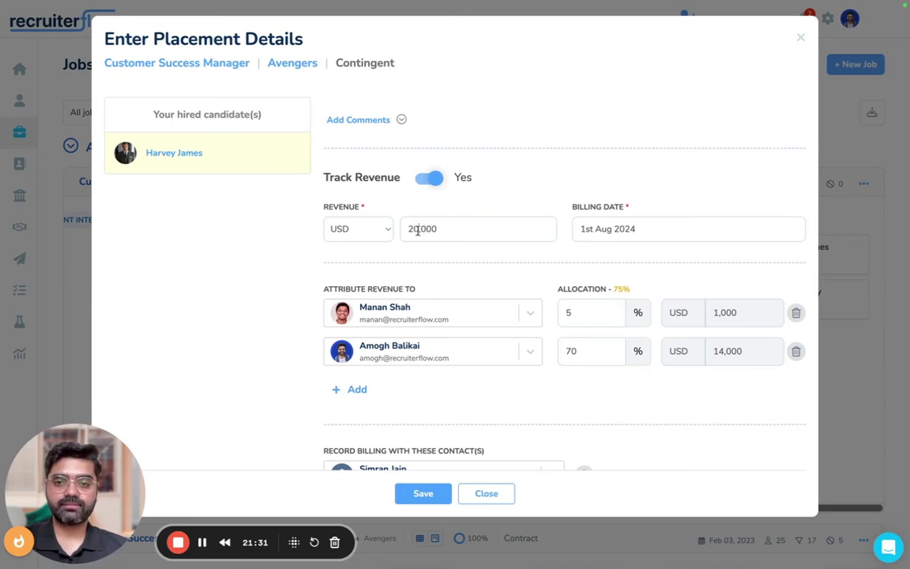
click(418, 230)
key(BackSpace)
text(5)
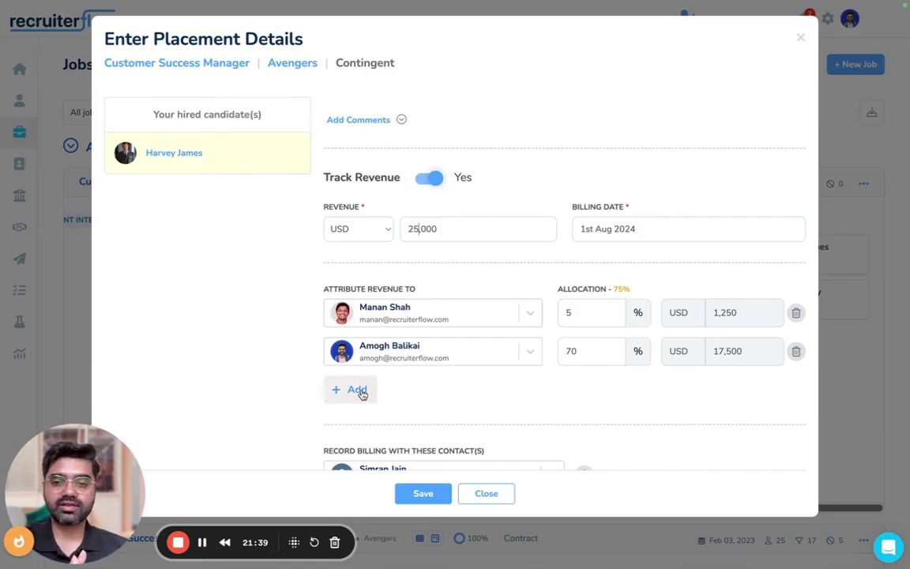
Step: Turn off closing the job with this placement and save the placement details
scroll(360, 392, down, 3)
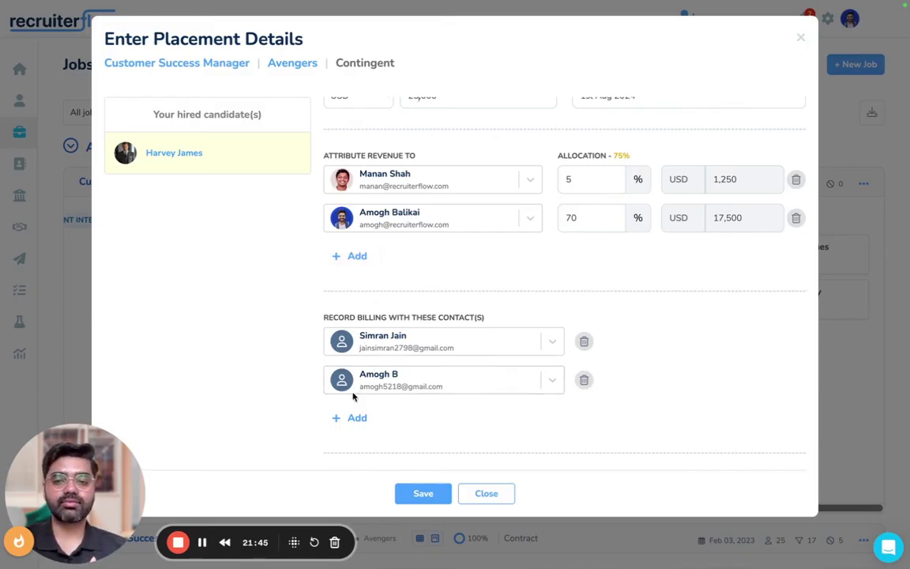
scroll(350, 420, down, 1)
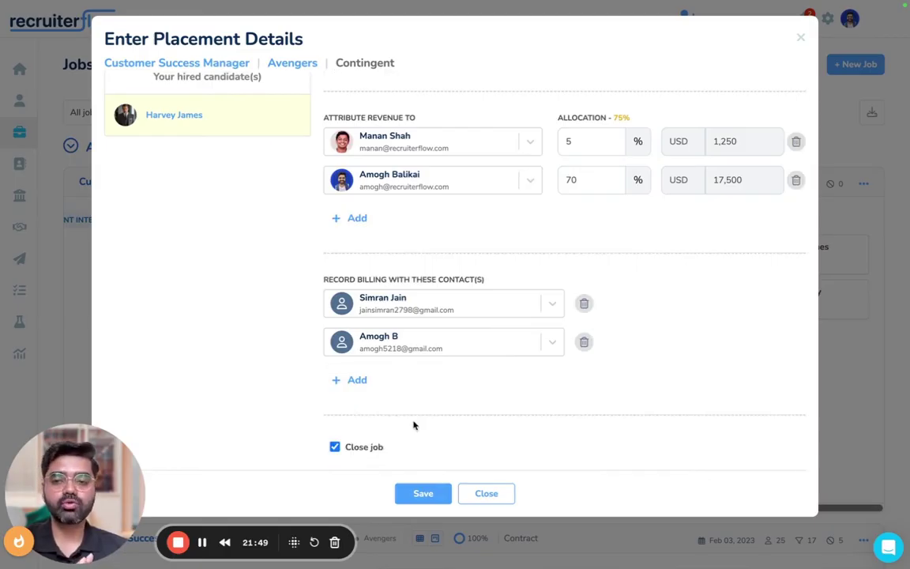
click(345, 449)
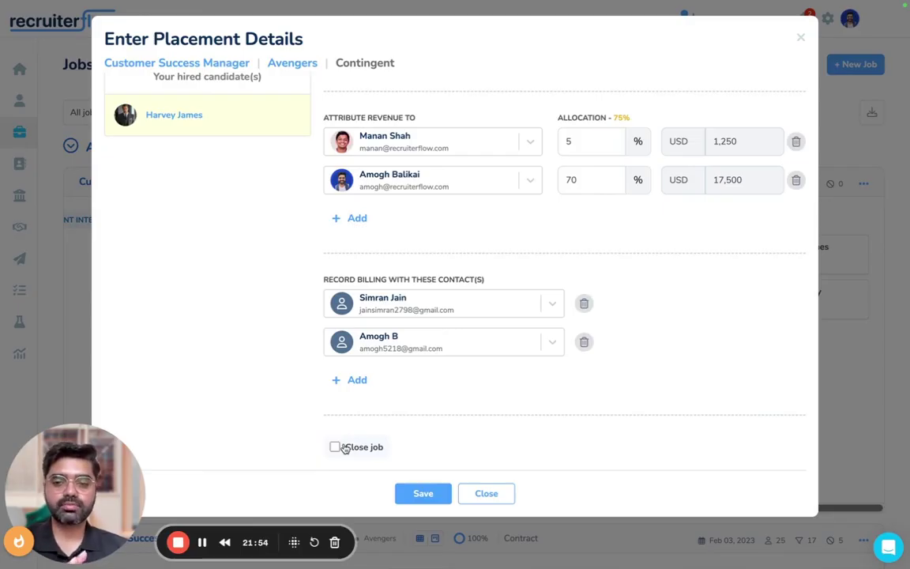
click(412, 494)
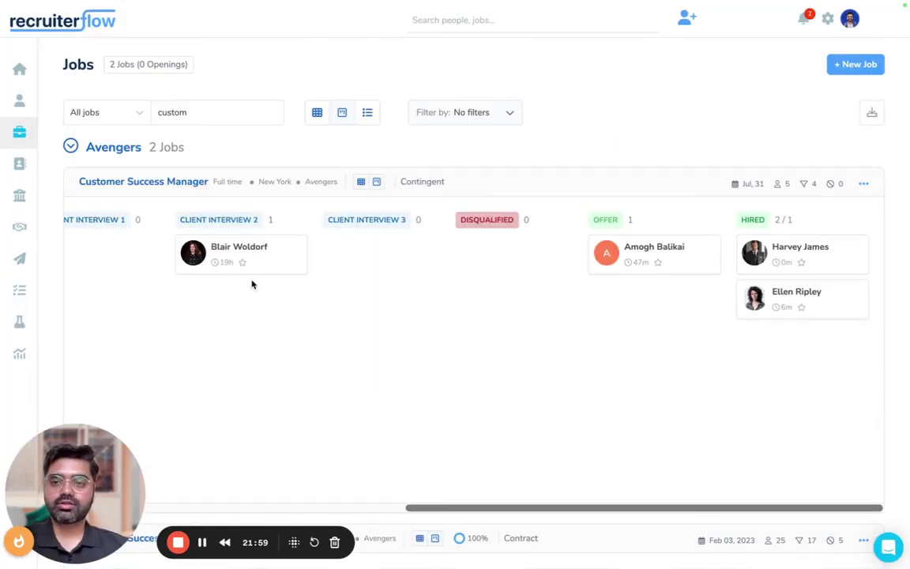
Step: Open the Customer Success Manager job's billing overview and examine its total and forecasted revenue
click(128, 183)
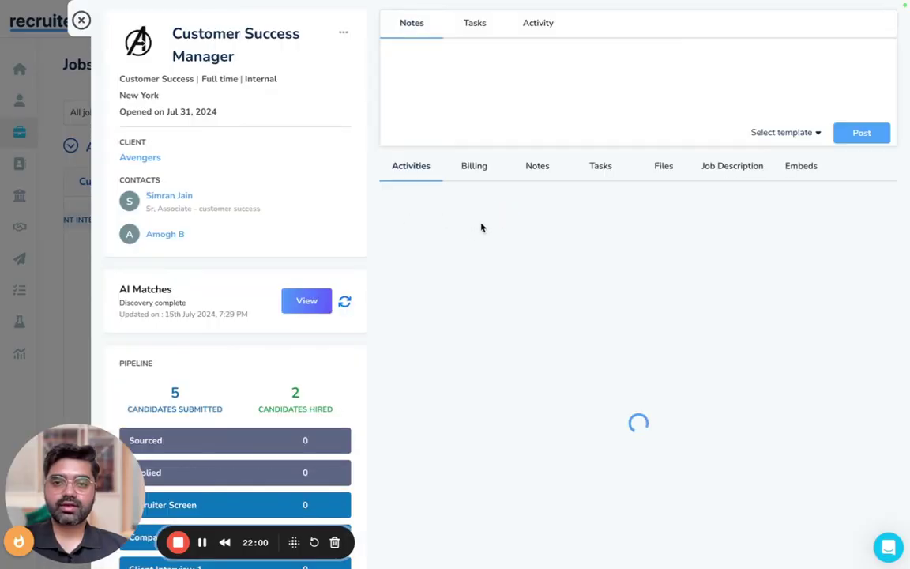
click(475, 154)
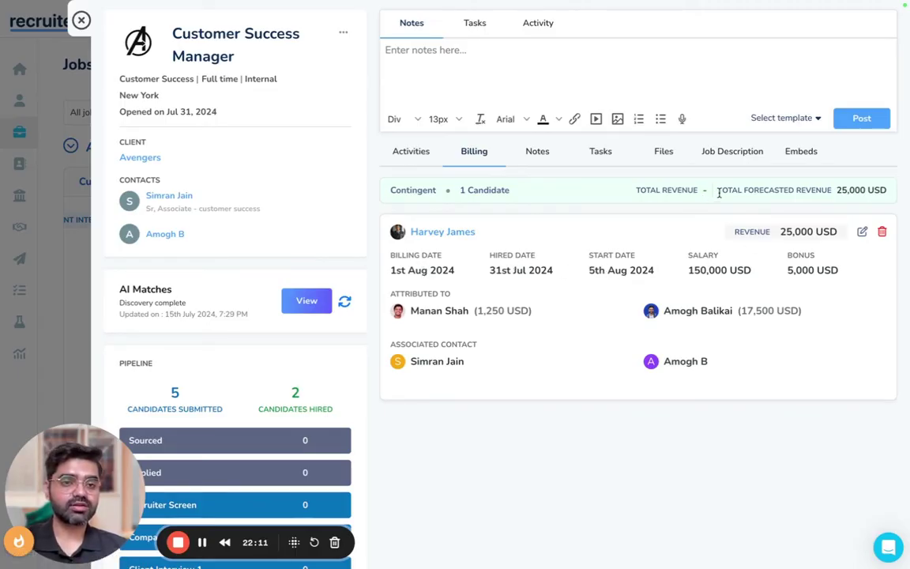
drag(718, 190, 896, 196)
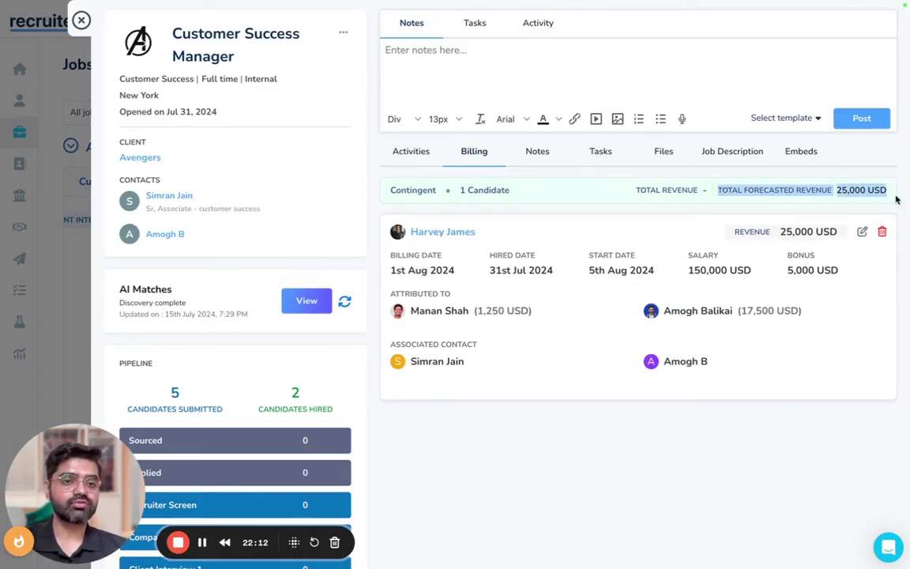
click(697, 190)
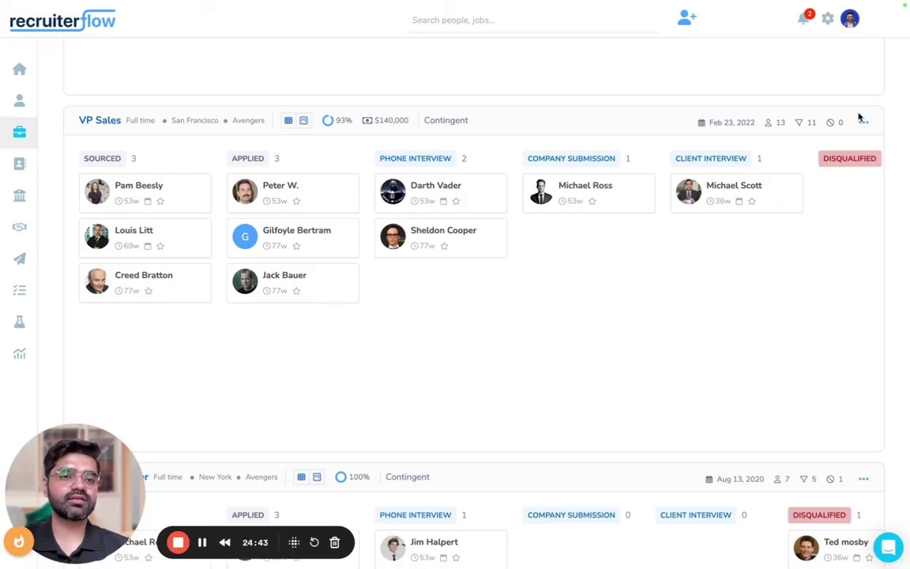
Step: Start closing the VP Sales job from the jobs pipeline list
click(862, 122)
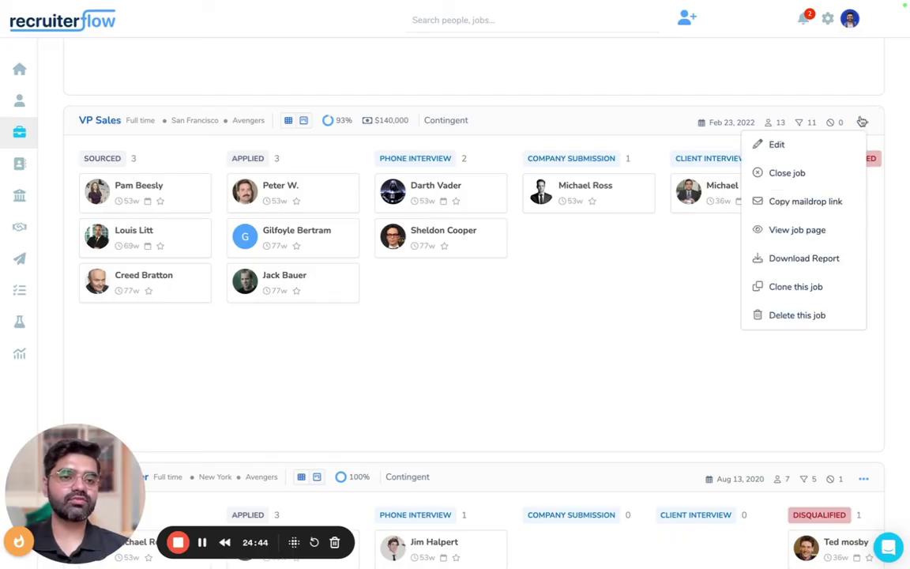
click(788, 174)
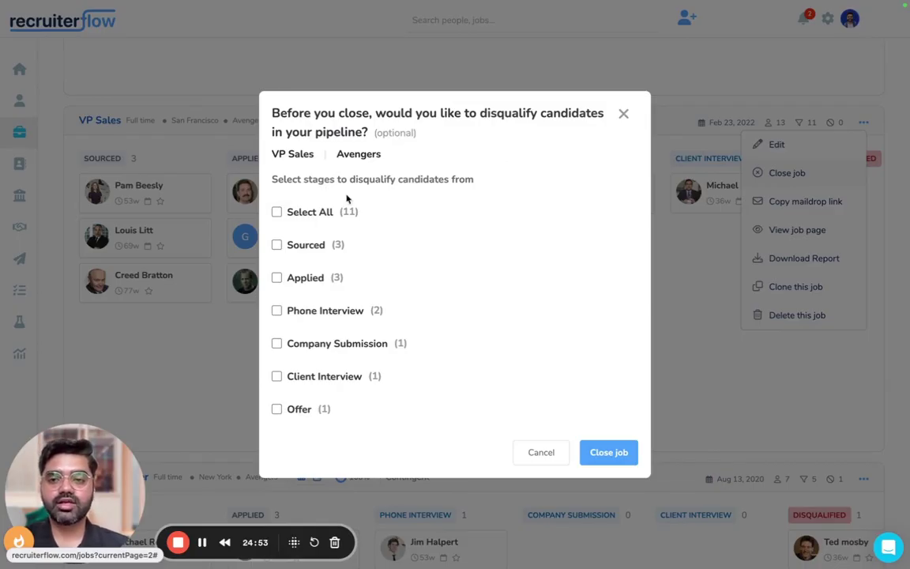
click(277, 211)
click(493, 216)
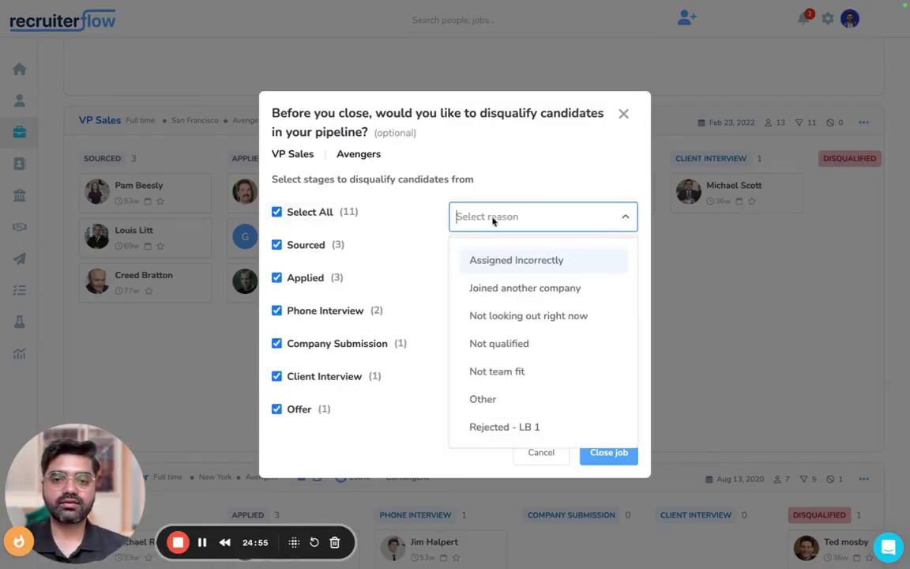
click(508, 260)
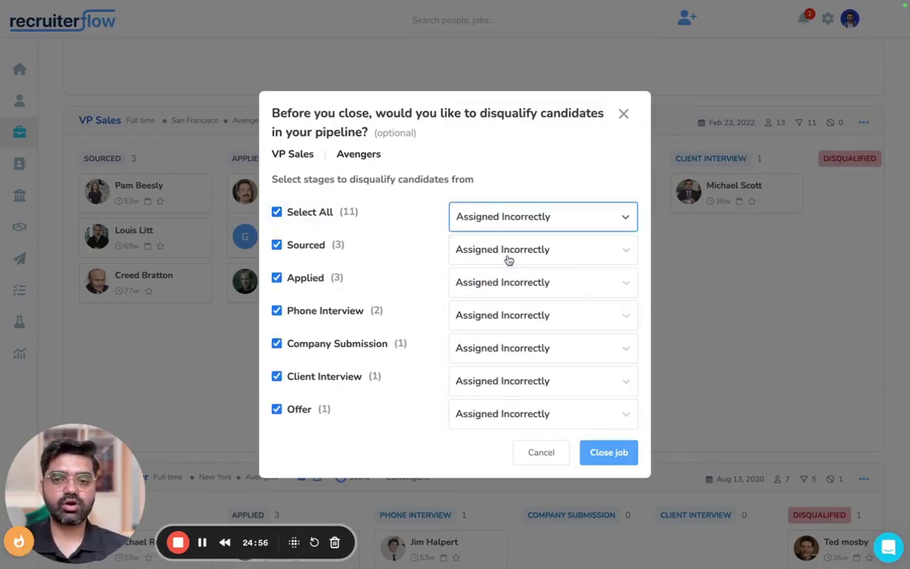
click(277, 211)
Step: Choose the Sourced, Applied and Offer stages as the ones whose candidates get disqualified
click(277, 245)
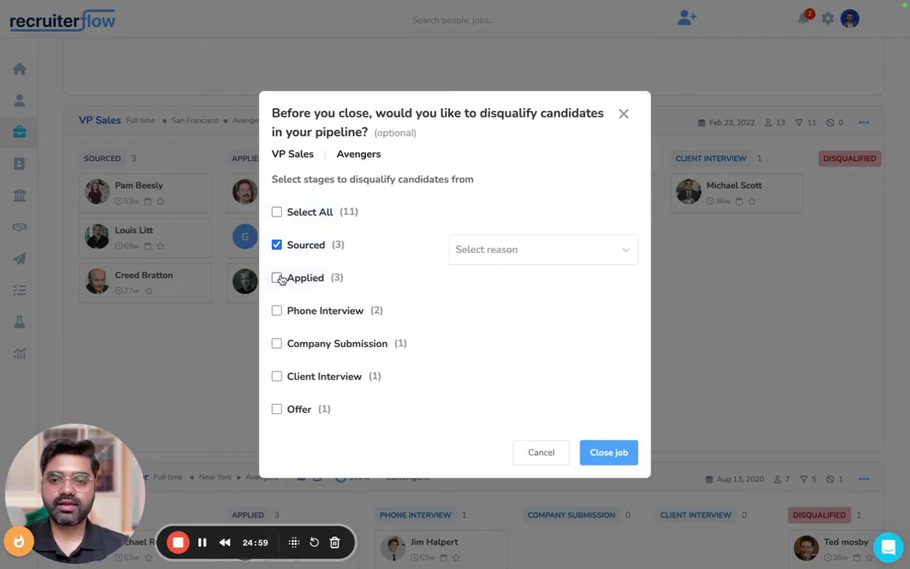
click(277, 278)
click(276, 409)
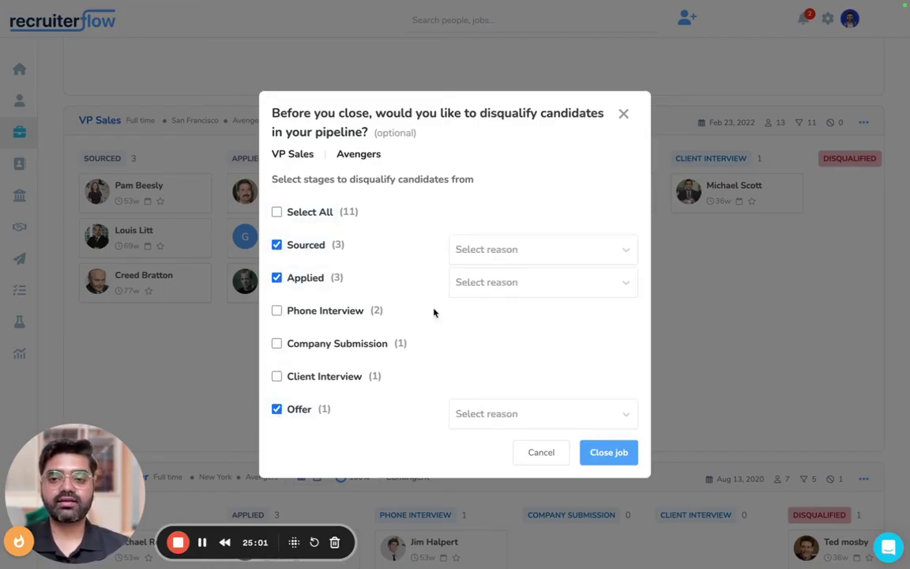
Step: Set the reason to Joined another company for Sourced and Offer, Not looking out right now for Applied, and close the job
click(494, 261)
click(514, 323)
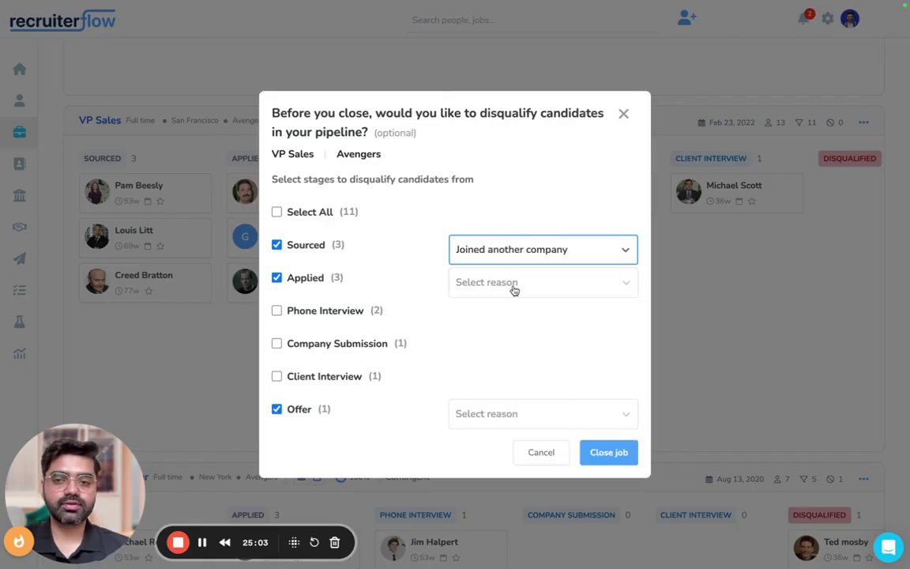
click(510, 282)
click(511, 380)
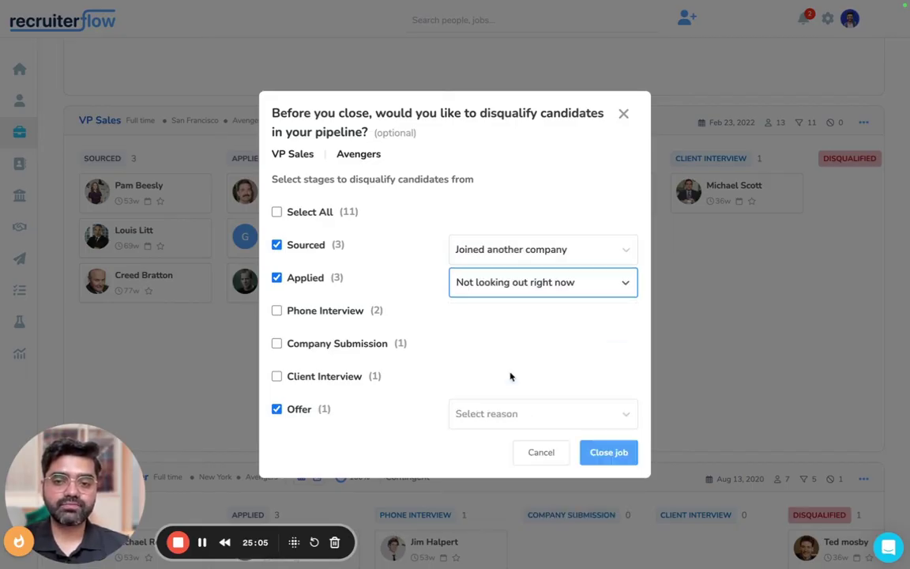
click(492, 411)
click(504, 484)
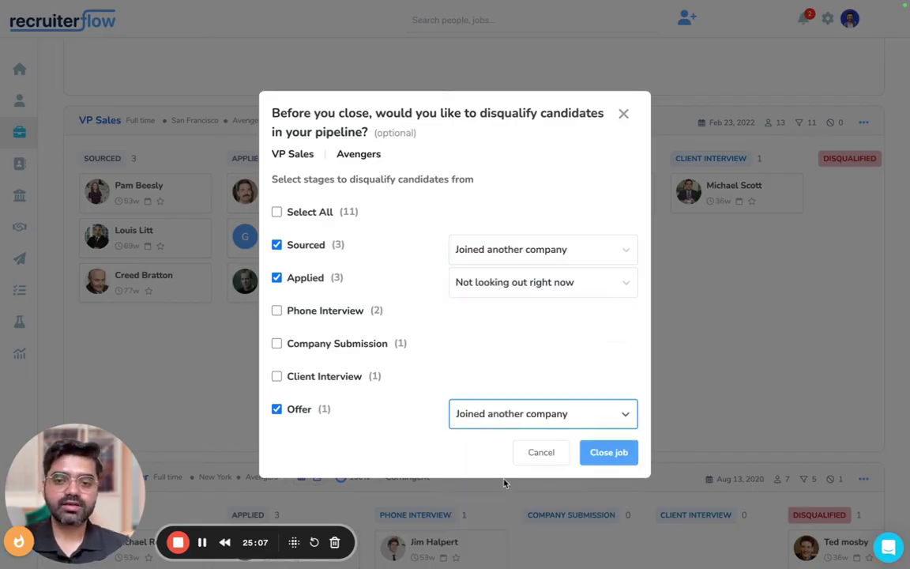
click(613, 455)
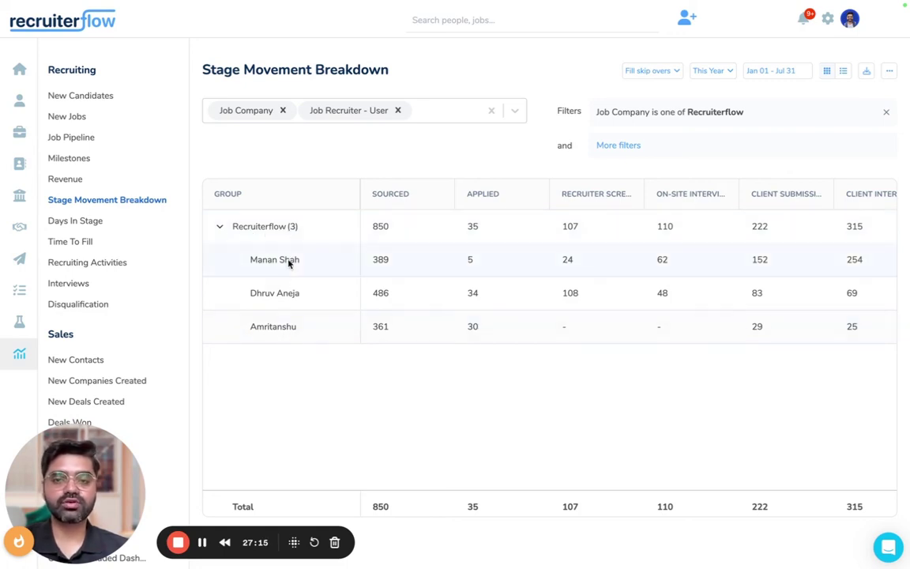
Step: List the first Recruiterflow recruiter's Sourced candidates and examine the profile of the Senior Contract Sales Consultant at RED Global
click(383, 263)
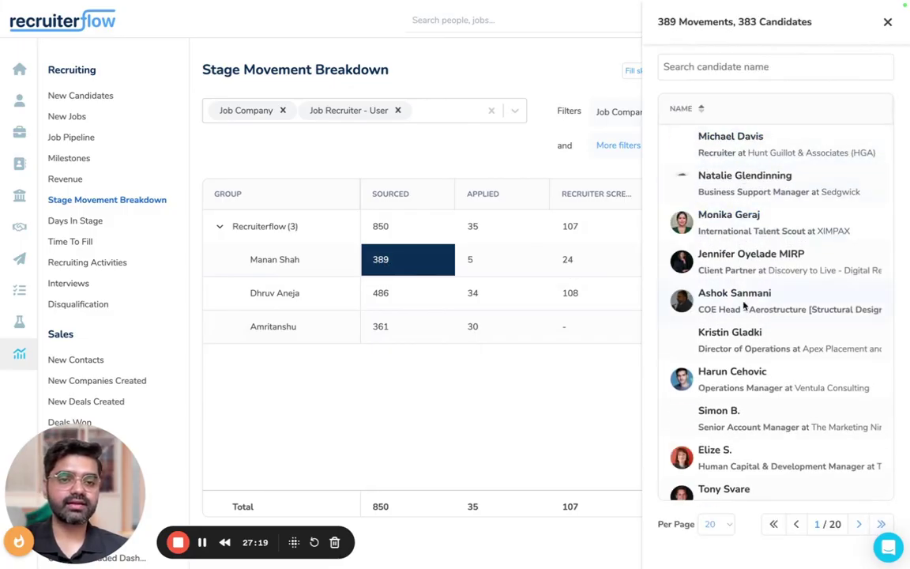
scroll(743, 363, down, 6)
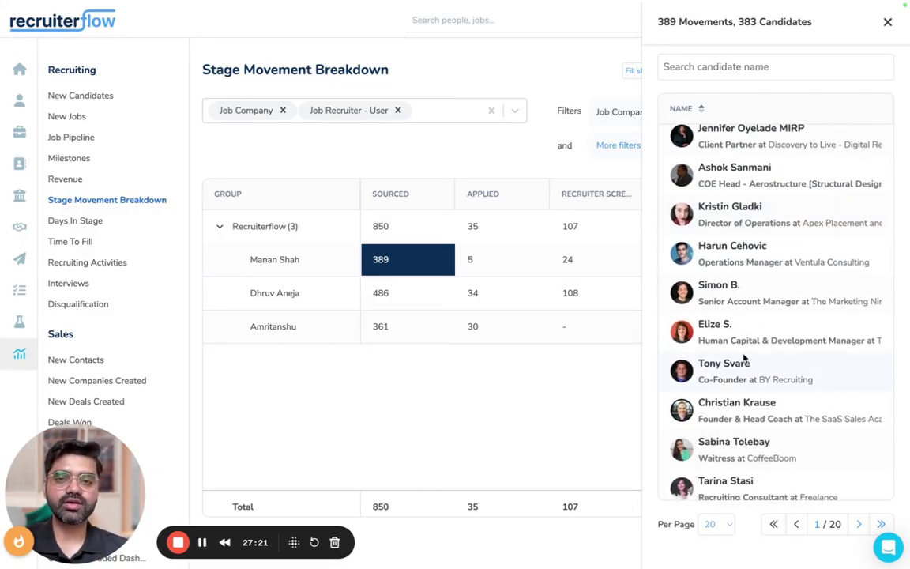
scroll(744, 358, down, 4)
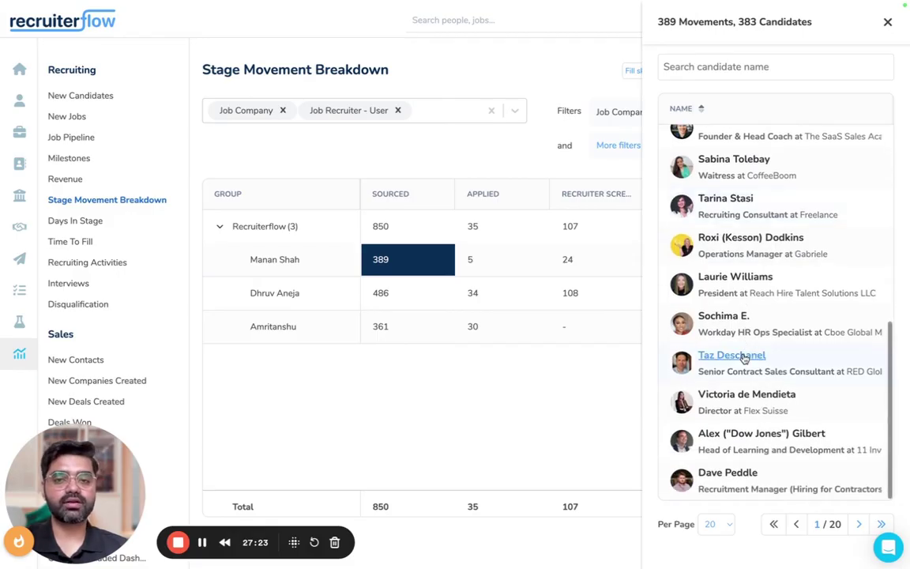
click(725, 357)
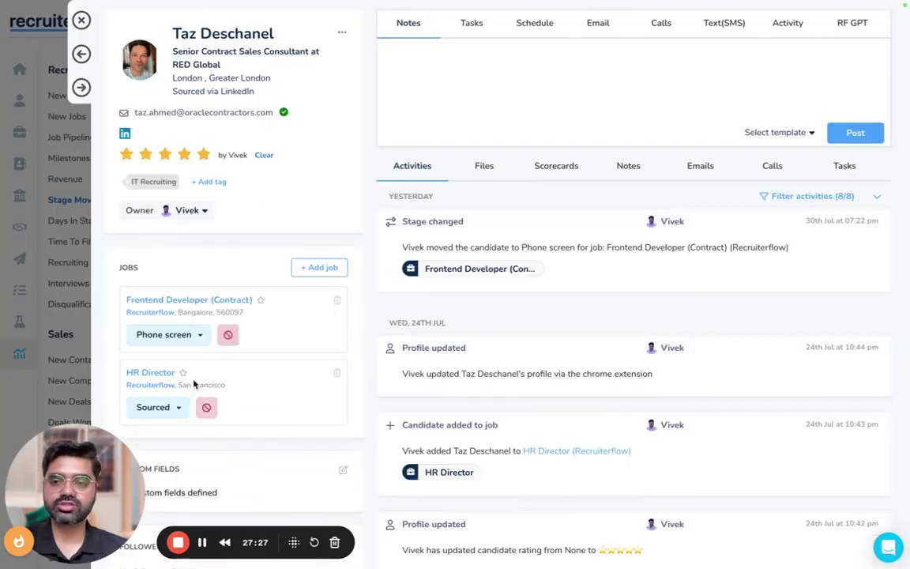
click(82, 20)
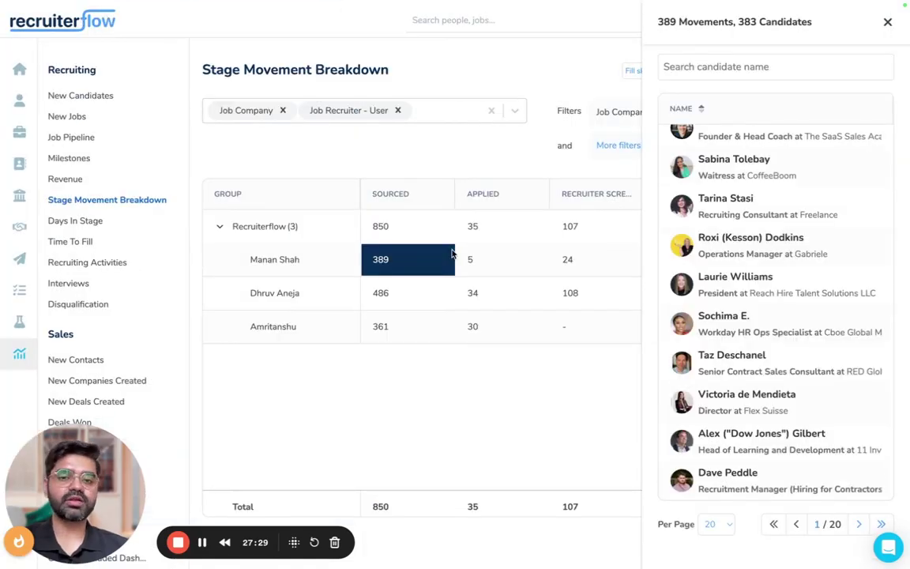